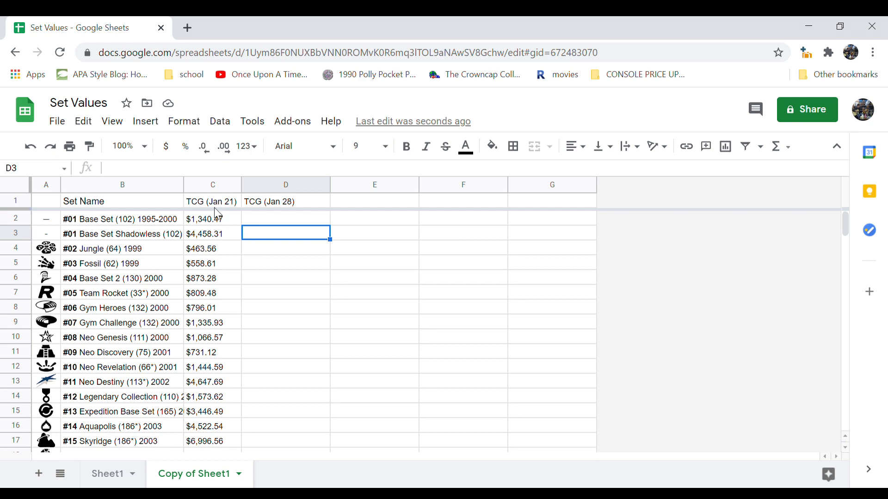
Open tcgplayer.com in a new browser tab and go to its Pokémon price guide
{"action": "left_click", "coordinate": [187, 28]}
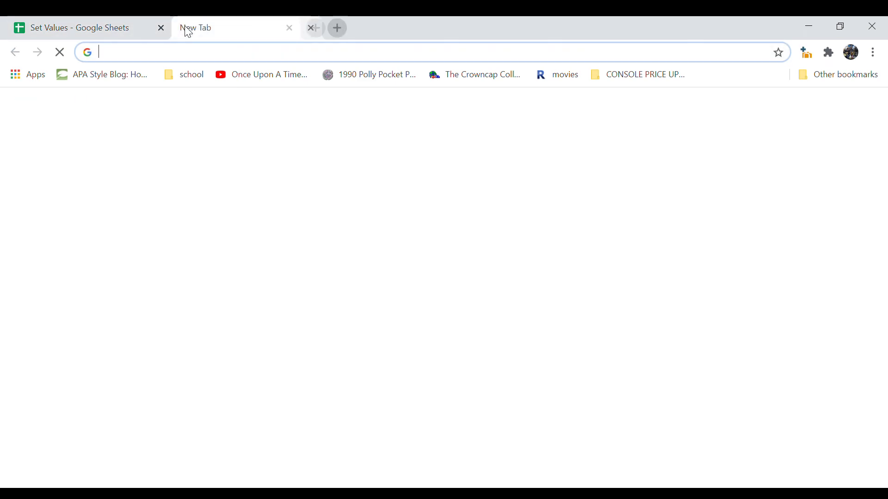
{"action": "type", "text": "tcgplayer.com"}
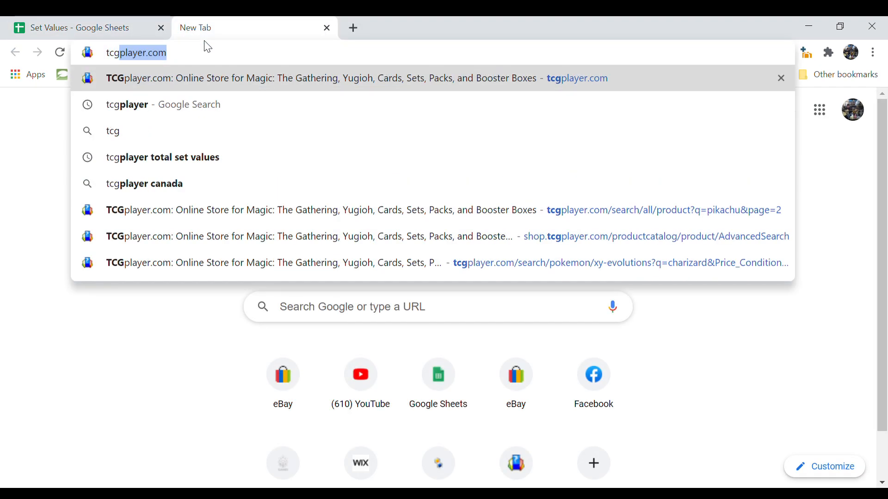
{"action": "left_click", "coordinate": [215, 79]}
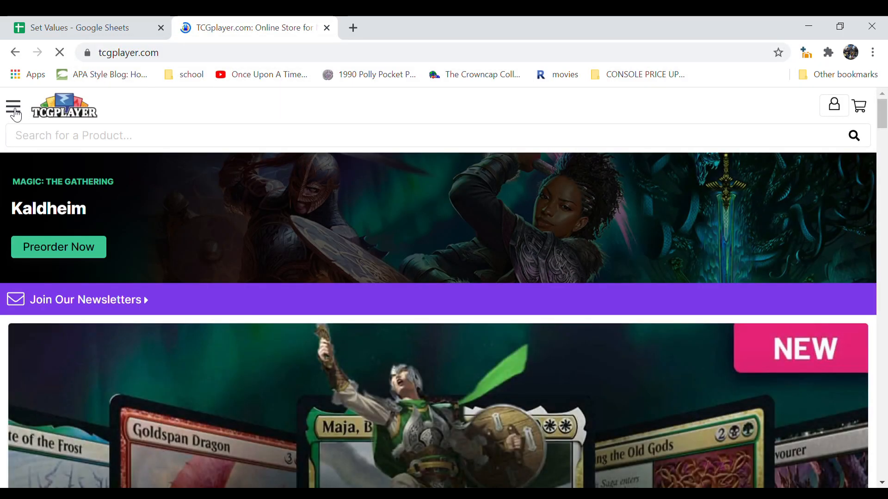
{"action": "left_click", "coordinate": [14, 111]}
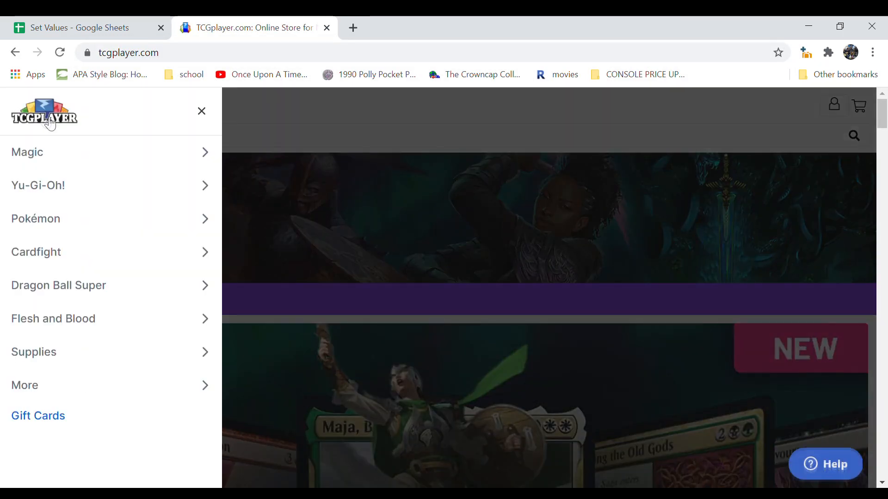
{"action": "left_click", "coordinate": [206, 218]}
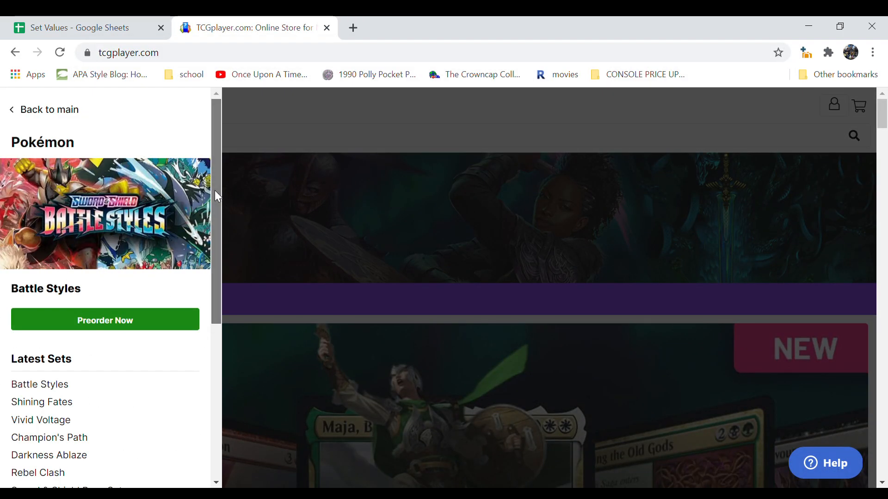
{"action": "left_click_drag", "start_coordinate": [214, 190], "coordinate": [215, 354]}
{"action": "left_click", "coordinate": [122, 463]}
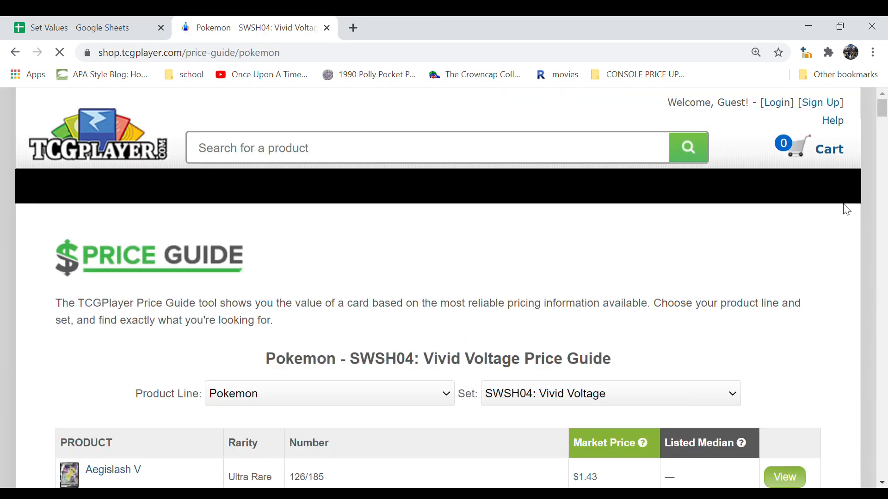
Show the Base Set price guide and copy all its card rows from Abra to Zapdos
{"action": "mouse_move", "coordinate": [882, 113]}
{"action": "left_mouse_down"}
{"action": "mouse_move", "coordinate": [883, 146]}
{"action": "mouse_move", "coordinate": [884, 112]}
{"action": "left_mouse_up"}
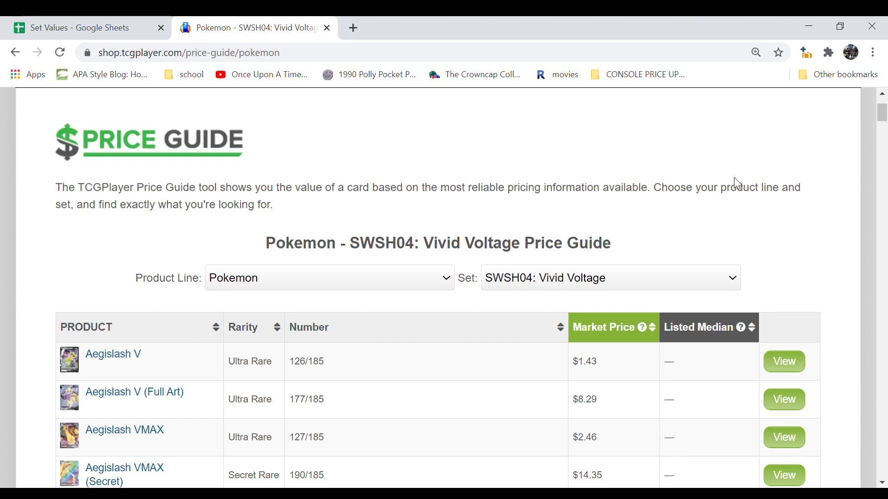
{"action": "left_click", "coordinate": [573, 117]}
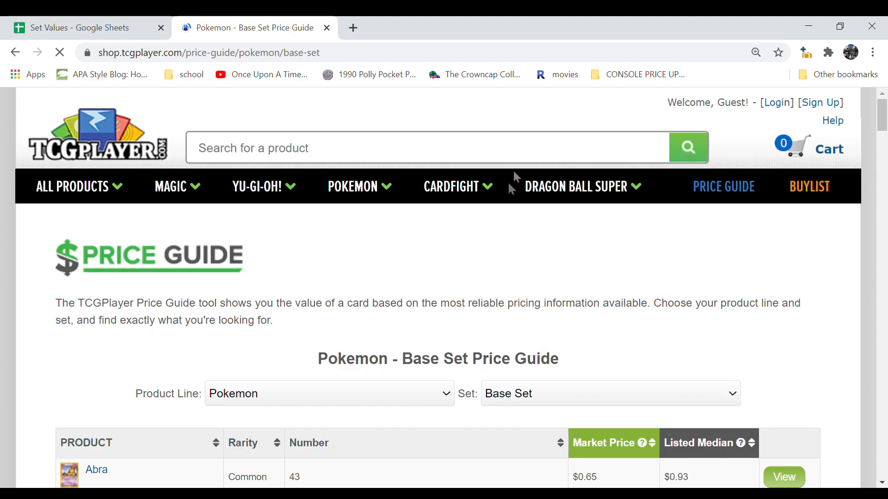
{"action": "scroll", "coordinate": [885, 130], "scroll_direction": "down", "scroll_amount": 5}
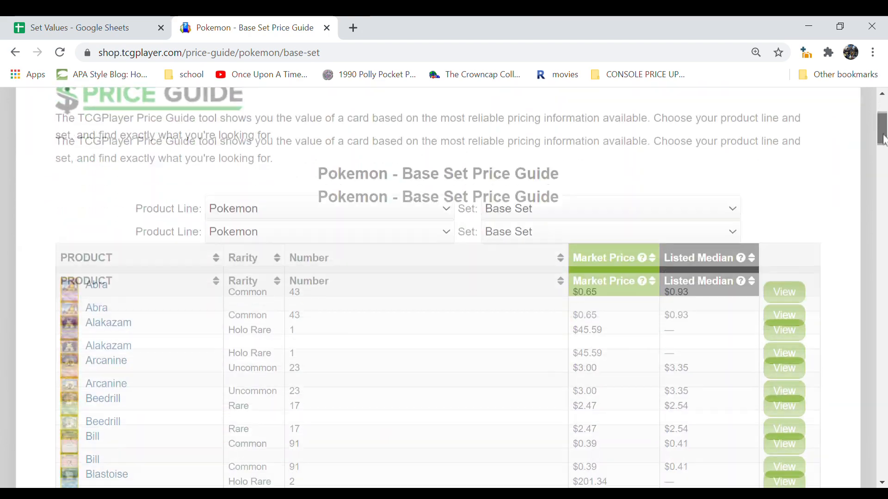
{"action": "left_click_drag", "start_coordinate": [84, 255], "coordinate": [688, 373]}
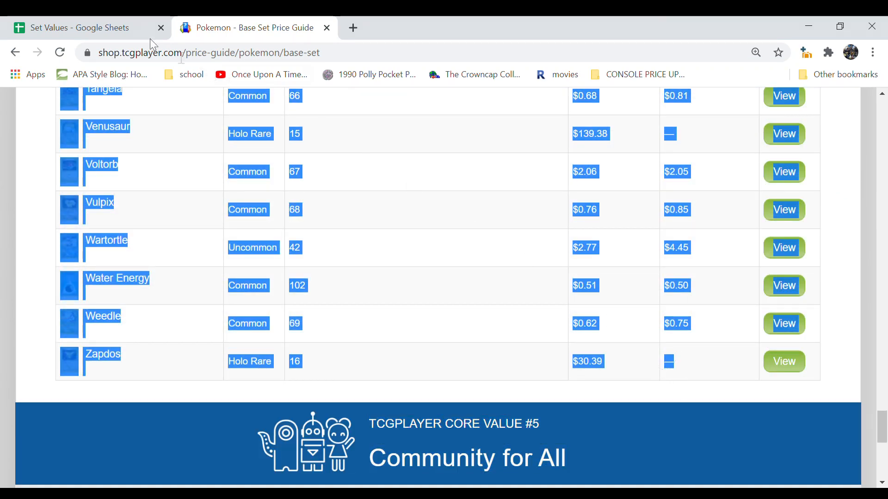
Switch to the Set Values spreadsheet, paste the copied card rows at E2, and check the sum of market prices in column H
{"action": "left_click", "coordinate": [111, 27]}
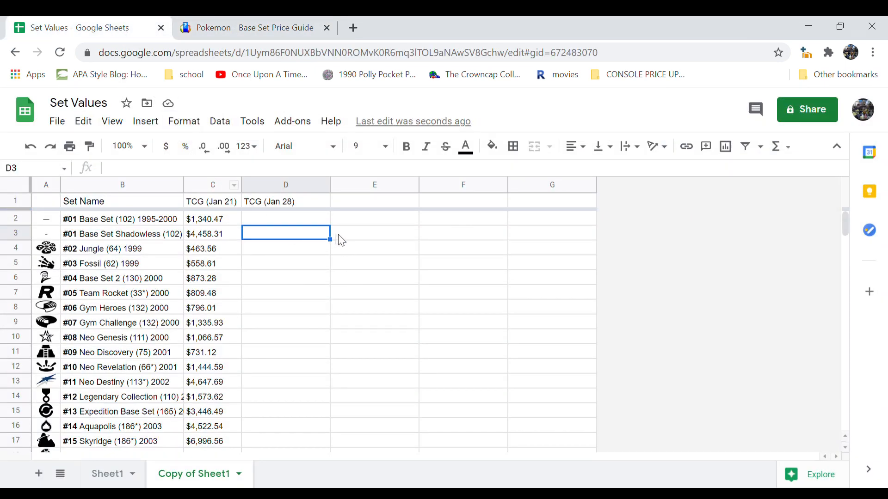
{"action": "left_click", "coordinate": [286, 225]}
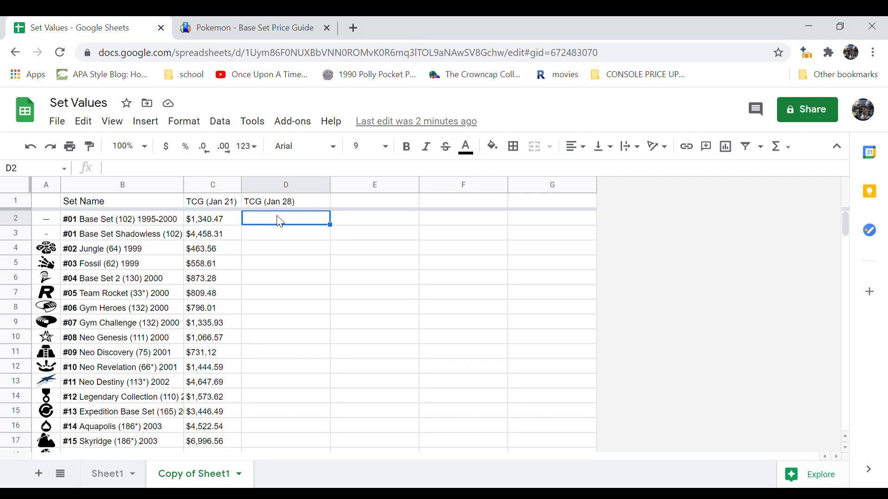
{"action": "left_click", "coordinate": [359, 227]}
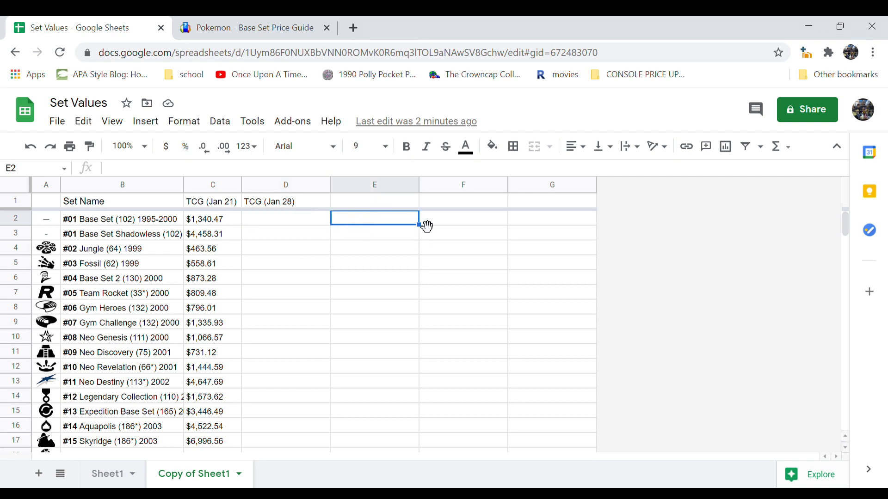
{"action": "key", "text": "ctrl+v"}
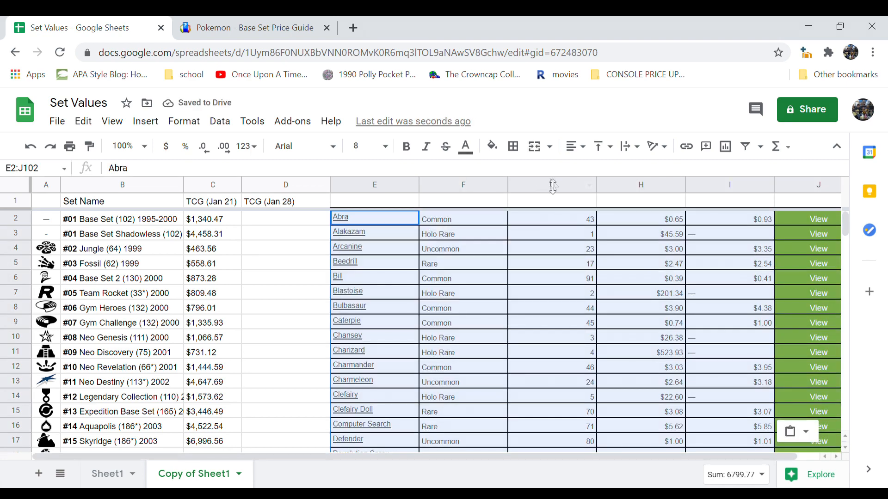
{"action": "left_click", "coordinate": [557, 185]}
{"action": "left_click", "coordinate": [640, 188]}
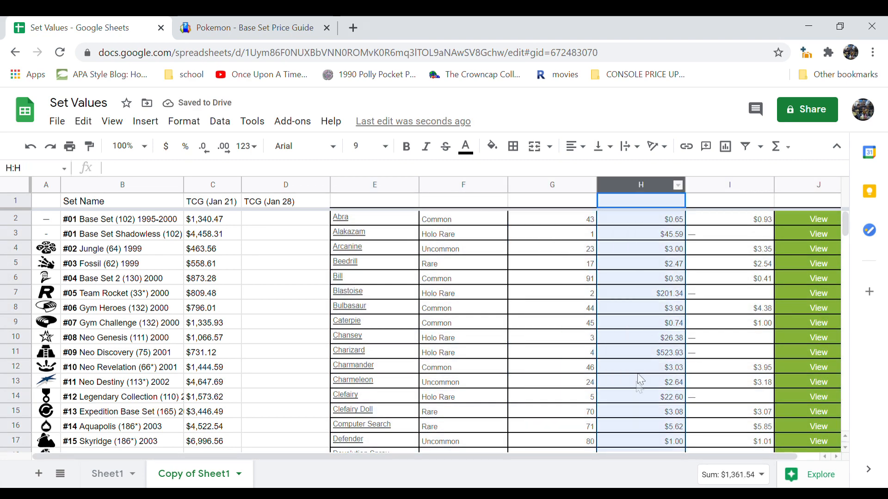
{"action": "left_click", "coordinate": [818, 476]}
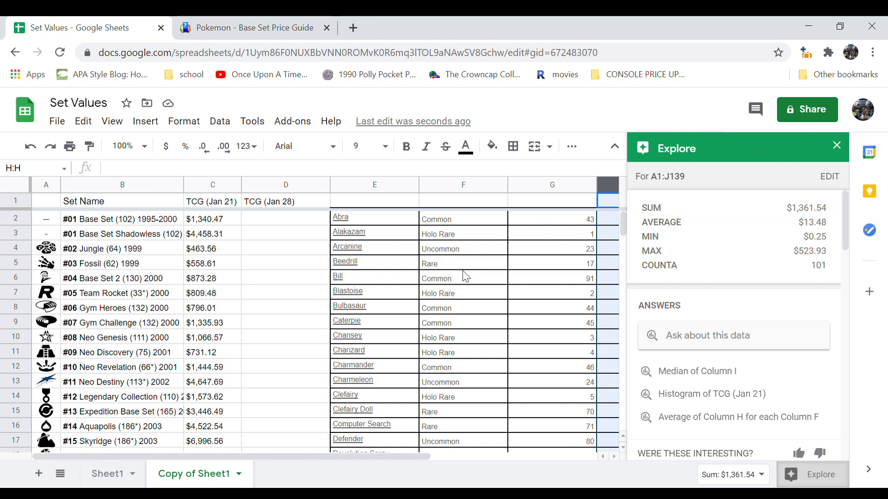
Undo the card list paste and enter 1361.54 in D2 as the Base Set's Jan 28 value
{"action": "key", "text": "ctrl+z"}
{"action": "left_click", "coordinate": [296, 222]}
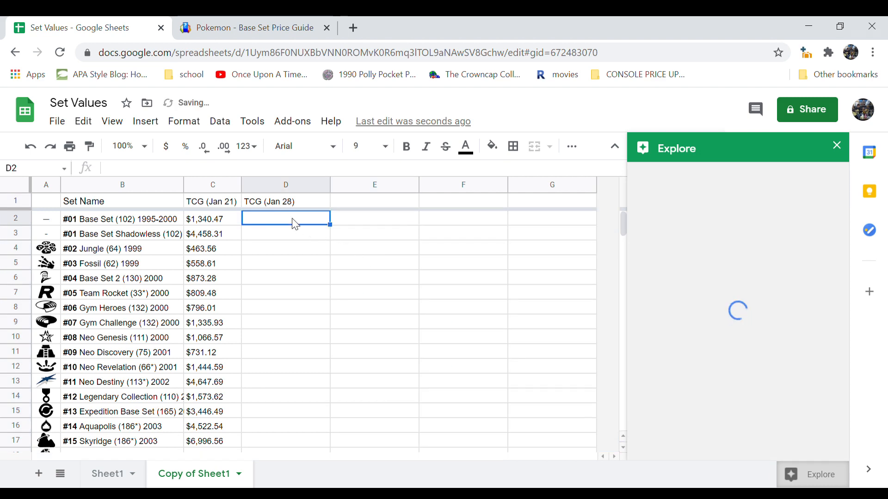
{"action": "type", "text": "1361.54"}
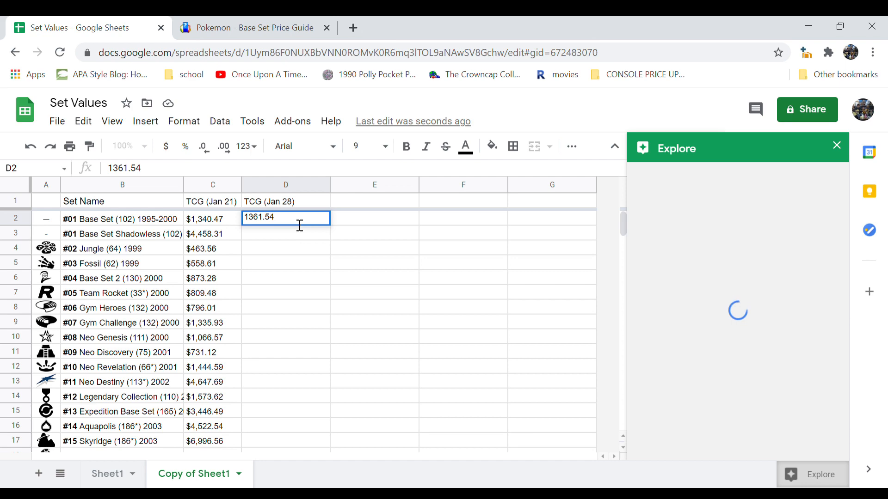
{"action": "key", "text": "Return"}
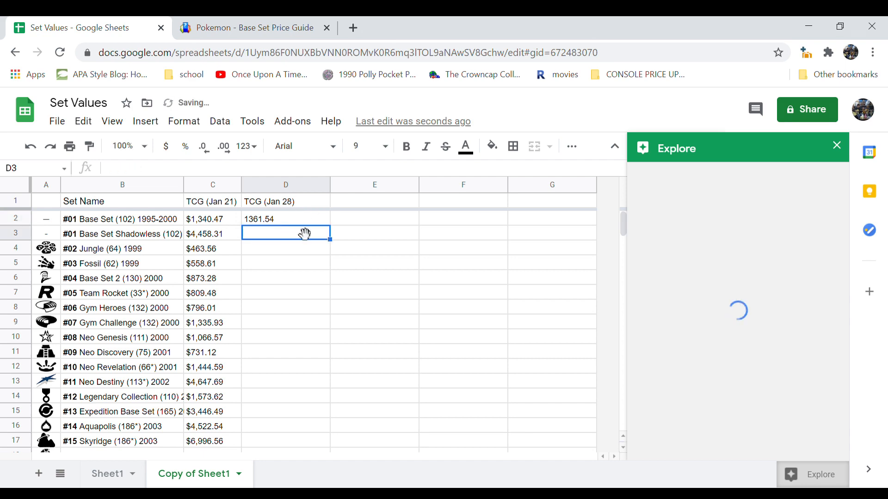
Format the whole TCG (Jan 28) column D as Currency
{"action": "left_click", "coordinate": [291, 189]}
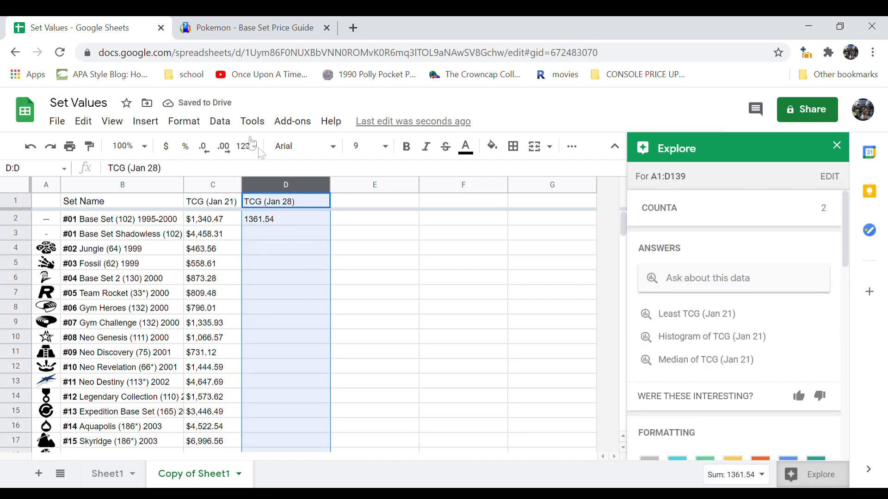
{"action": "left_click", "coordinate": [194, 122]}
{"action": "mouse_move", "coordinate": [208, 180]}
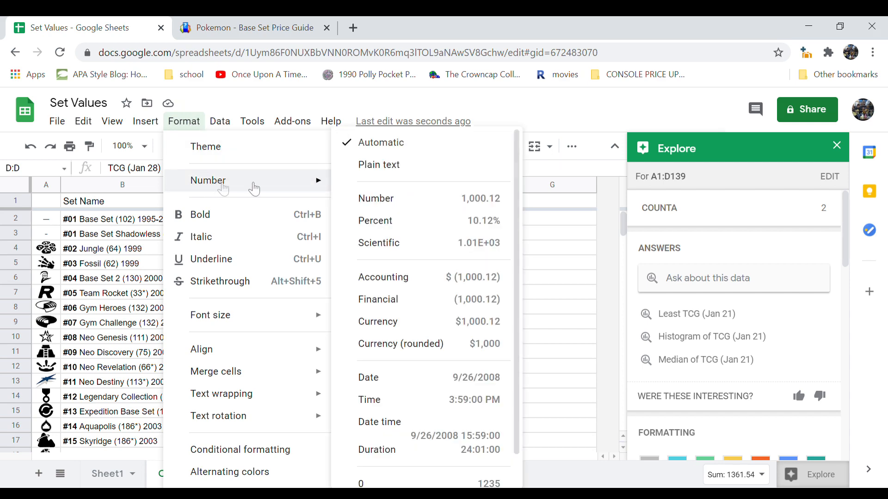
{"action": "left_click", "coordinate": [460, 332]}
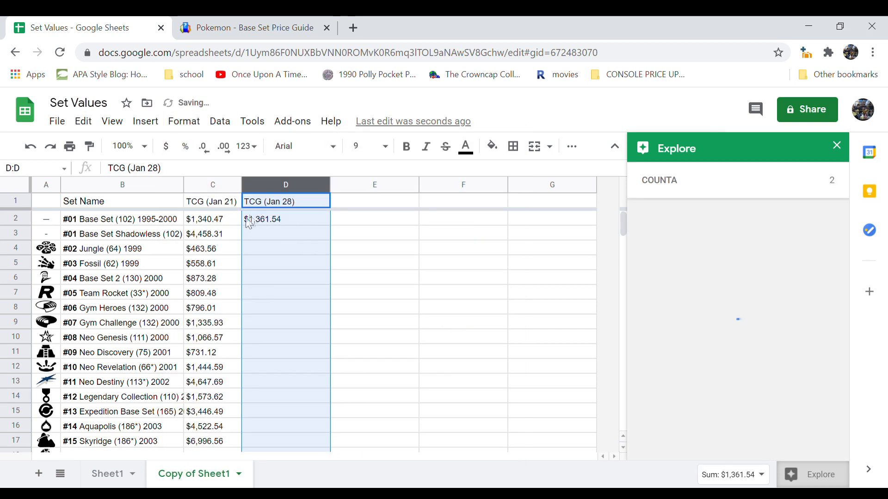
{"action": "left_click", "coordinate": [291, 220]}
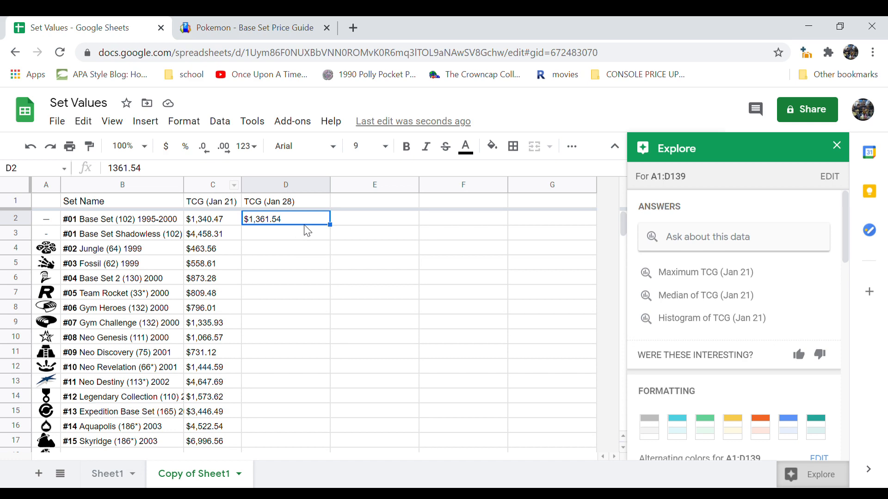
Switch to the TCGplayer price guide, change the set to Jungle, and copy all card rows from Bellsprout to Wigglytuff (32)
{"action": "left_click", "coordinate": [242, 21]}
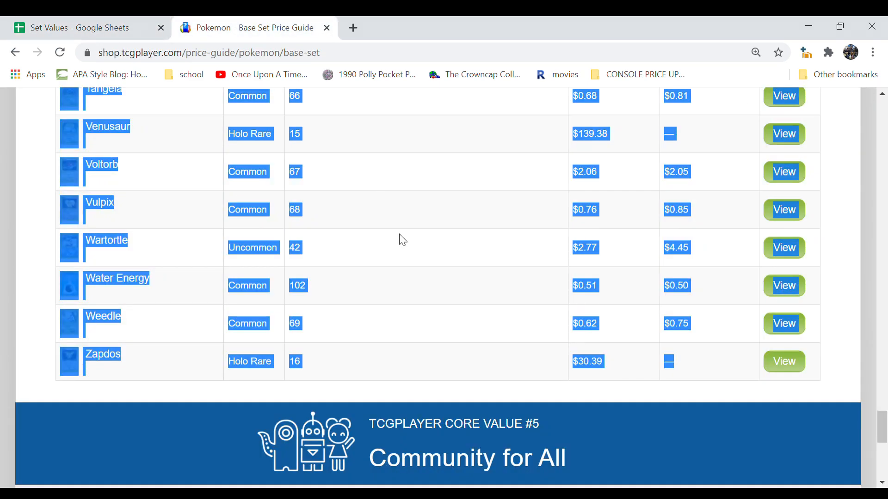
{"action": "scroll", "coordinate": [402, 240], "scroll_direction": "up", "scroll_amount": 20}
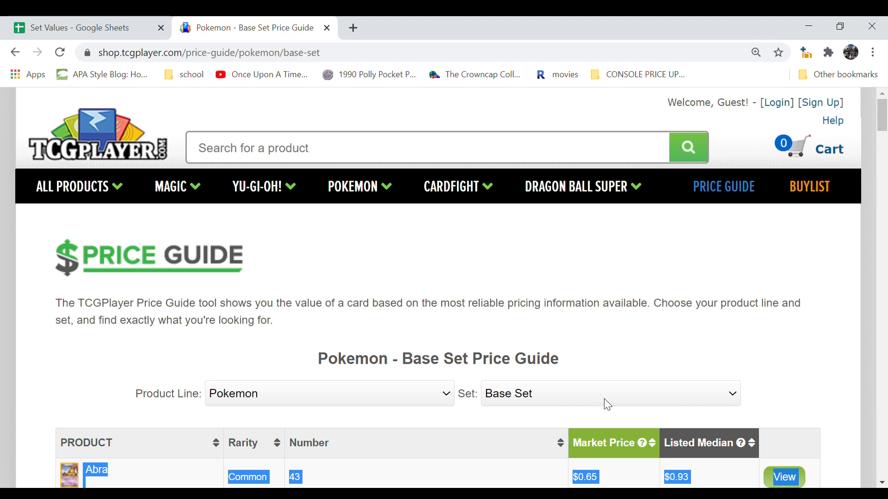
{"action": "key", "text": "Down"}
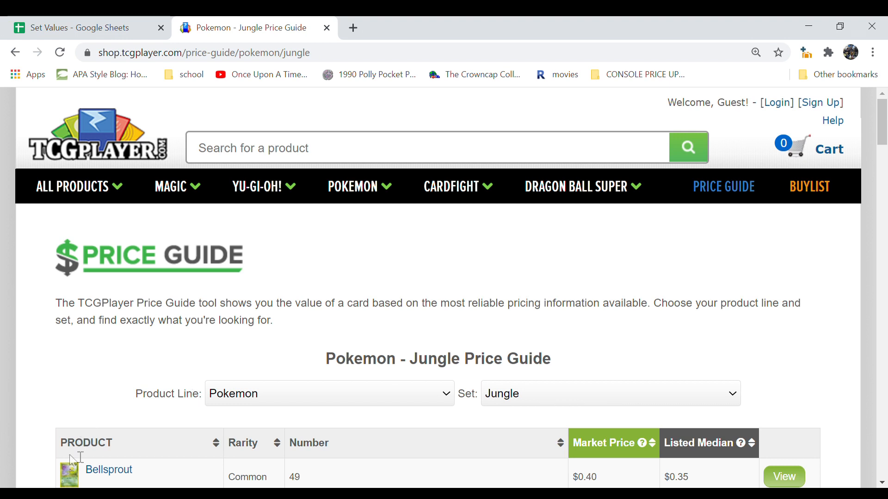
{"action": "left_click_drag", "start_coordinate": [85, 469], "coordinate": [152, 471]}
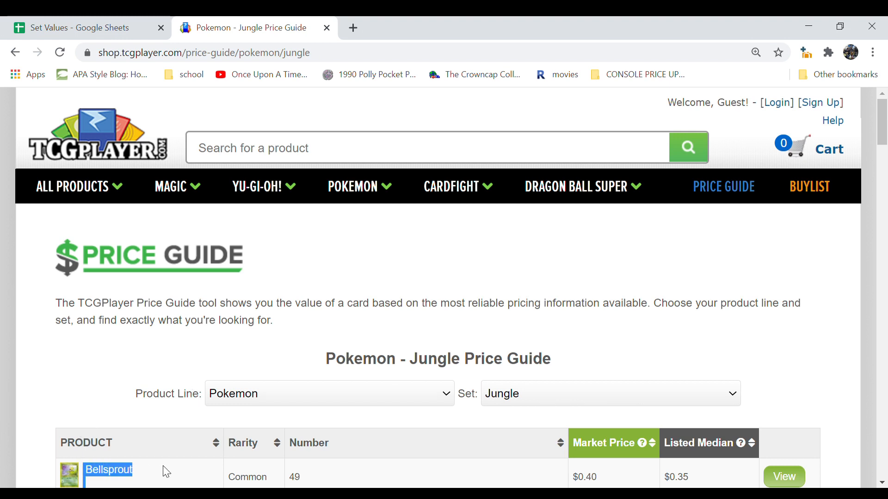
{"action": "left_click_drag", "start_coordinate": [166, 471], "coordinate": [167, 472]}
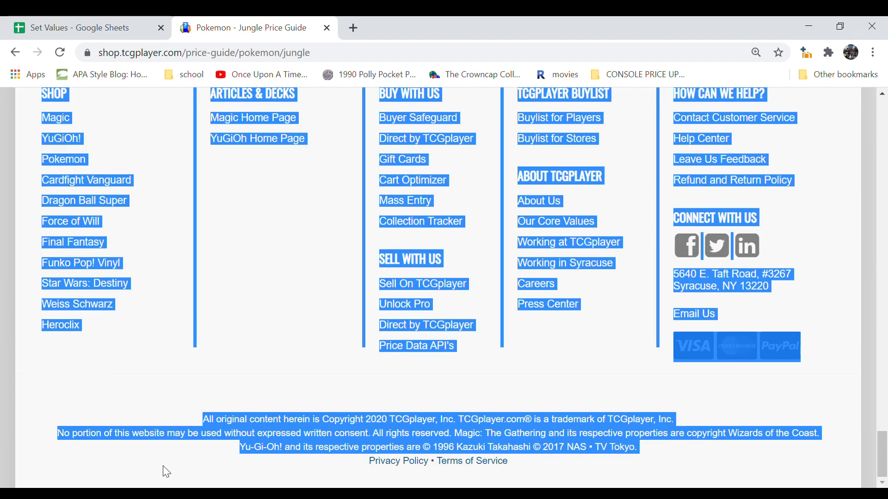
{"action": "scroll", "coordinate": [163, 465], "scroll_direction": "up", "scroll_amount": 8}
{"action": "left_click_drag", "start_coordinate": [163, 465], "coordinate": [686, 298]}
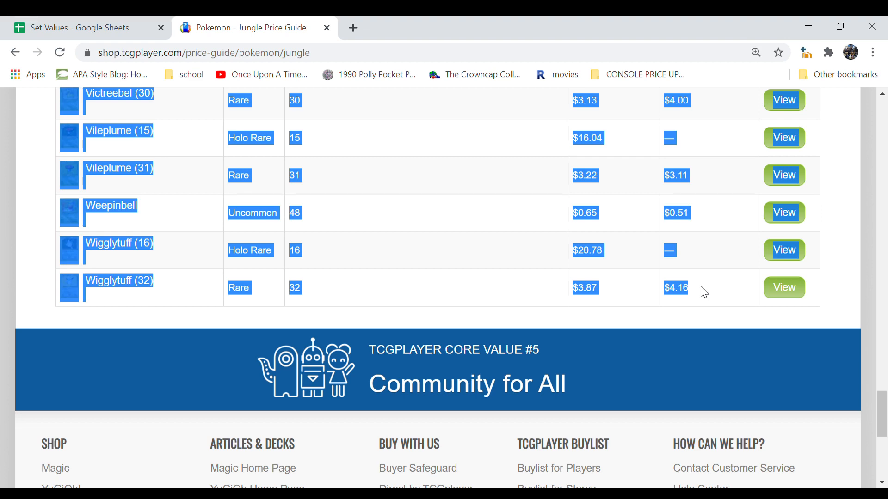
Return to the Set Values spreadsheet, paste the Jungle card rows at E4, and check the sum of market prices in column H
{"action": "key", "text": "ctrl+Tab"}
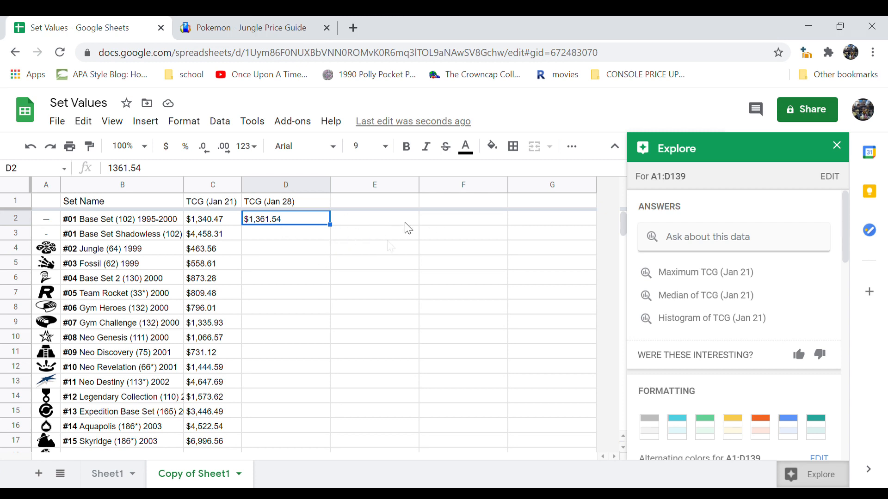
{"action": "key", "text": "Right"}
{"action": "key", "text": "Left"}
{"action": "key", "text": "Right"}
{"action": "key", "text": "Down"}
{"action": "key", "text": "Down"}
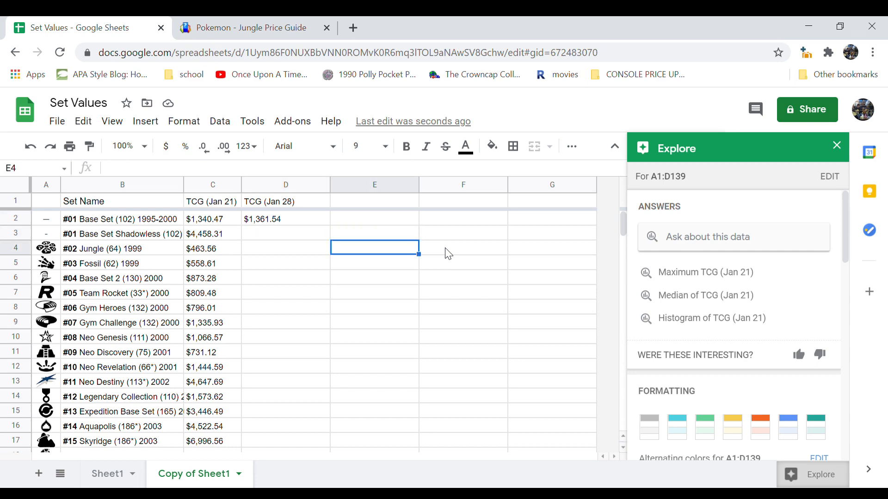
{"action": "key", "text": "ctrl+v"}
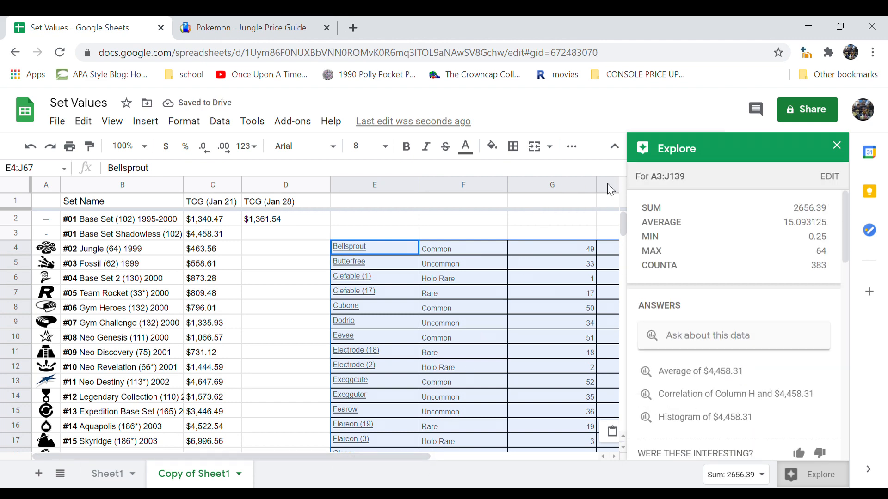
{"action": "left_click", "coordinate": [609, 185]}
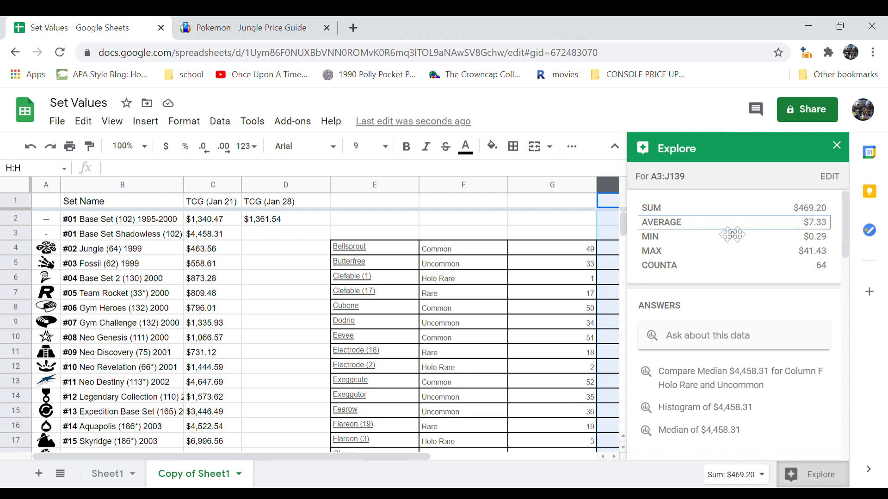
Undo the Jungle card paste and enter 469.2 in D4 as the set's Jan 28 value
{"action": "key", "text": "ctrl+z"}
{"action": "left_click", "coordinate": [273, 249]}
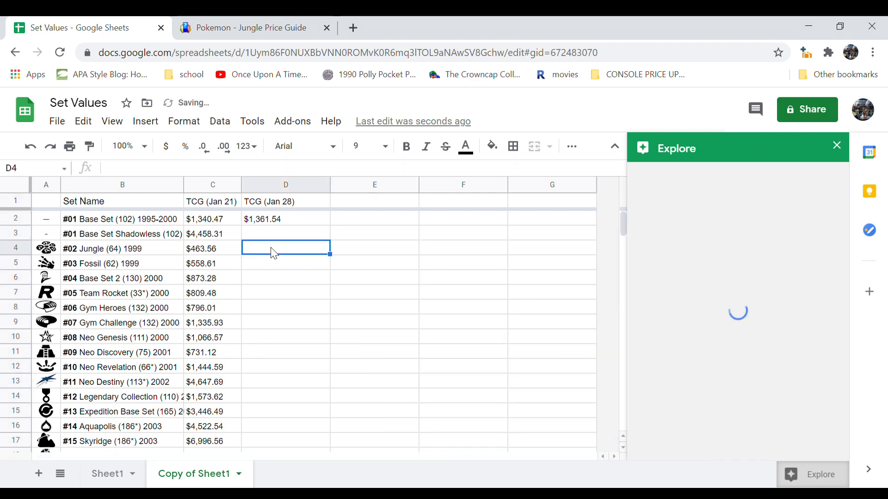
{"action": "type", "text": "469.2"}
{"action": "key", "text": "Return"}
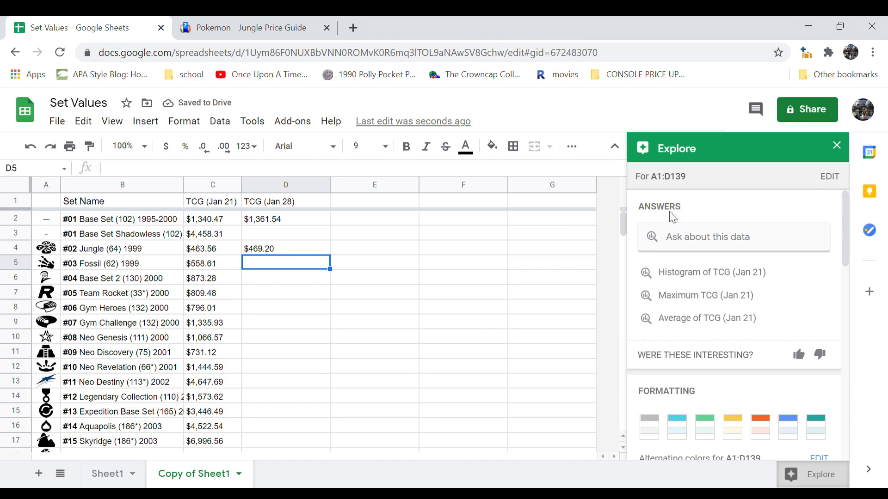
On Sheet1, enter the percent-change formula =(D2-C2)/C2*100 in E2 and reject the suggested autofill
{"action": "left_click_drag", "start_coordinate": [623, 220], "coordinate": [617, 195]}
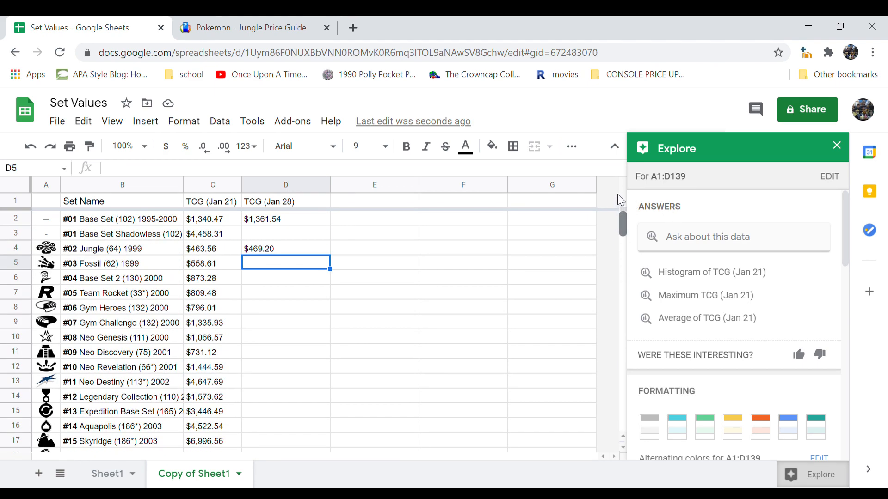
{"action": "left_click", "coordinate": [107, 481]}
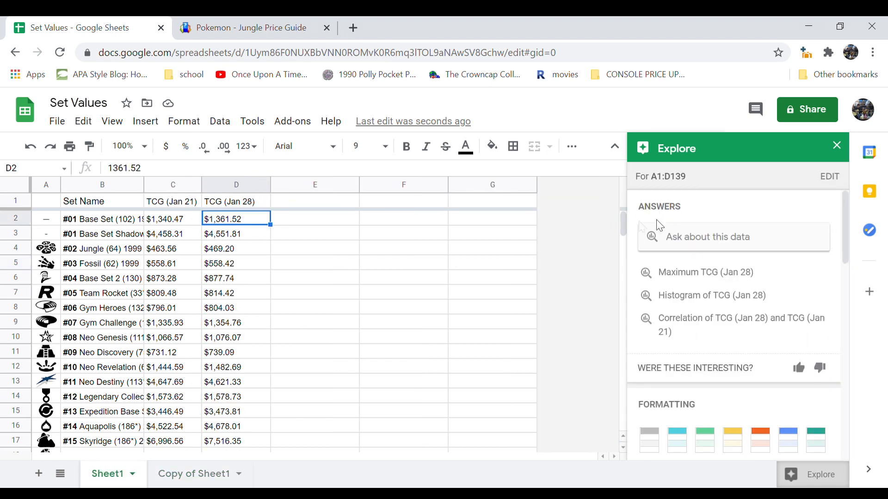
{"action": "mouse_move", "coordinate": [624, 221]}
{"action": "left_mouse_down"}
{"action": "mouse_move", "coordinate": [617, 272]}
{"action": "mouse_move", "coordinate": [619, 214]}
{"action": "left_mouse_up"}
{"action": "left_click", "coordinate": [343, 223]}
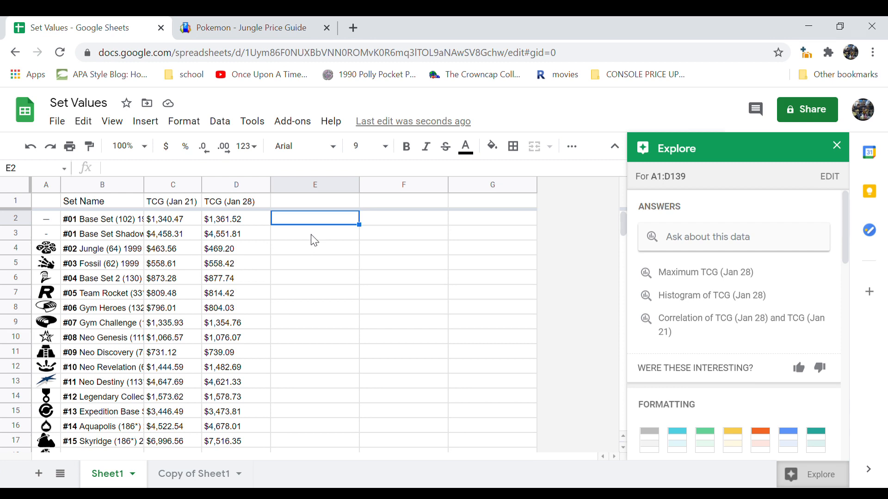
{"action": "type", "text": "=("}
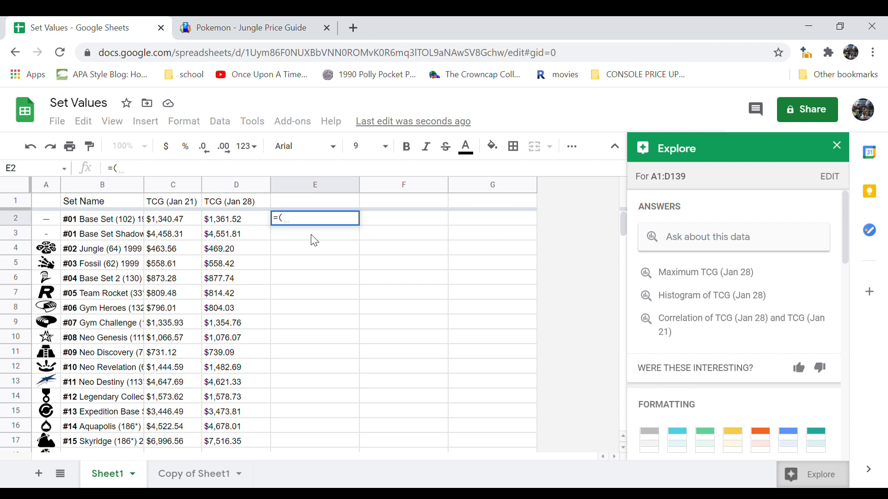
{"action": "left_click", "coordinate": [226, 225]}
{"action": "type", "text": "-"}
{"action": "left_click", "coordinate": [175, 228]}
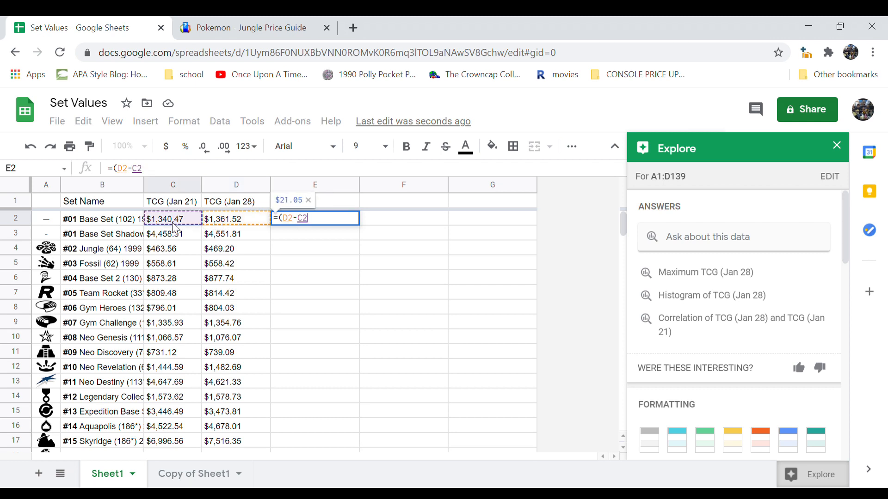
{"action": "type", "text": ")/"}
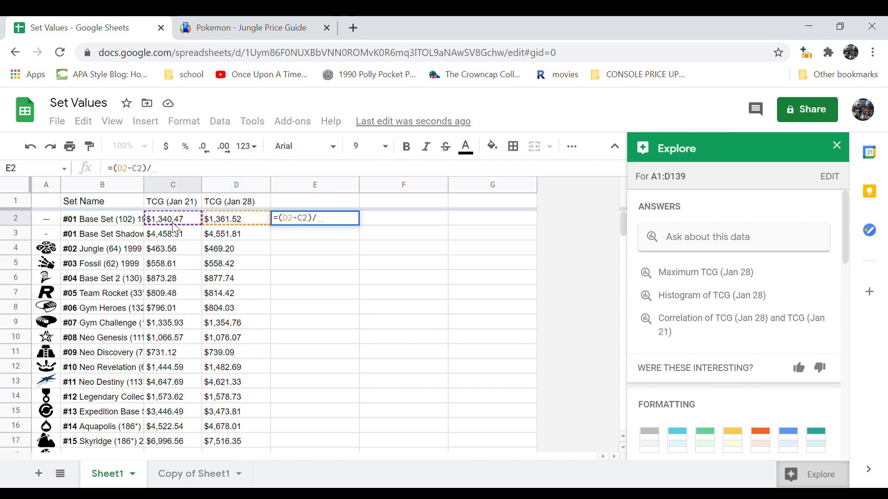
{"action": "left_click", "coordinate": [174, 224]}
{"action": "type", "text": "*100"}
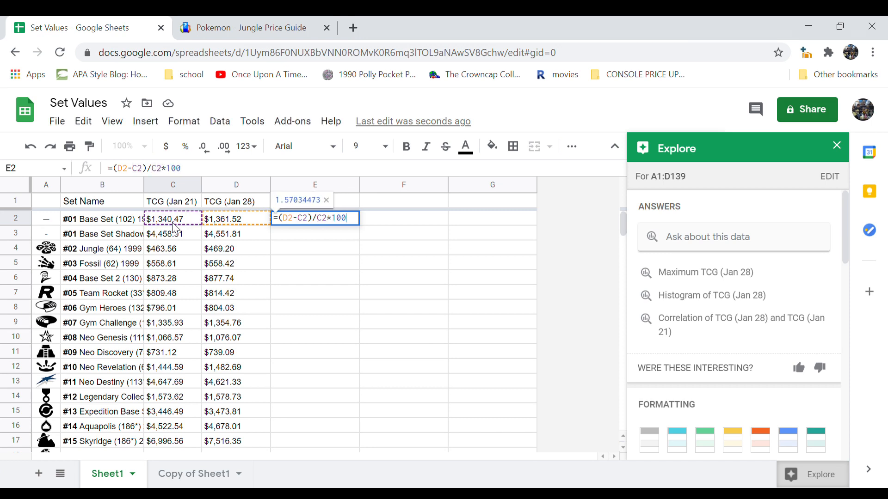
{"action": "key", "text": "Return"}
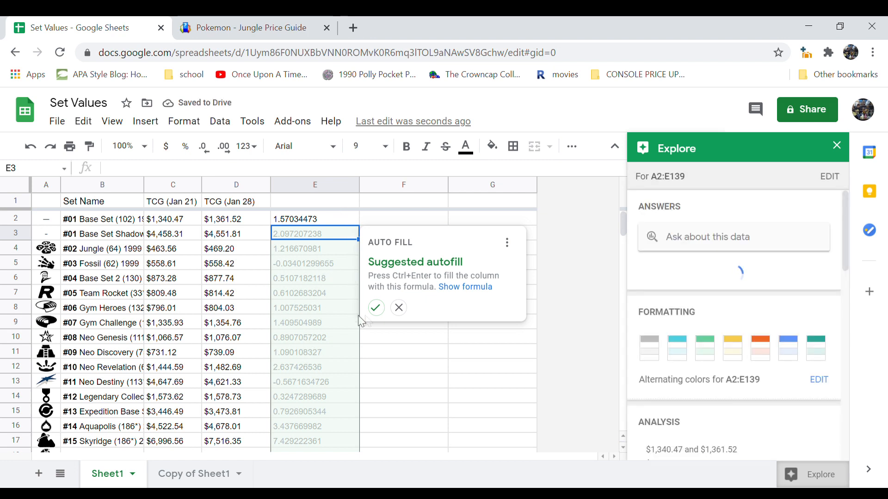
{"action": "left_click", "coordinate": [398, 308]}
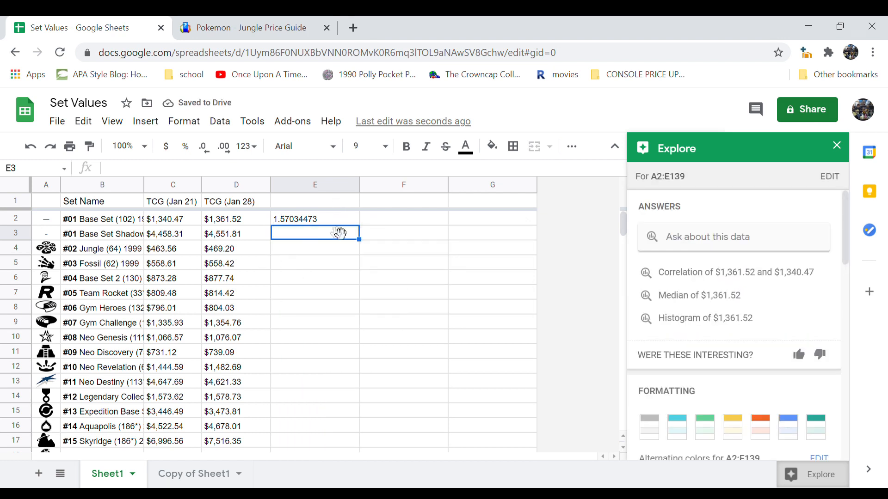
Fill the percent-change formula from E2 down column E to the Vivid Voltage row, E93
{"action": "left_click", "coordinate": [322, 220]}
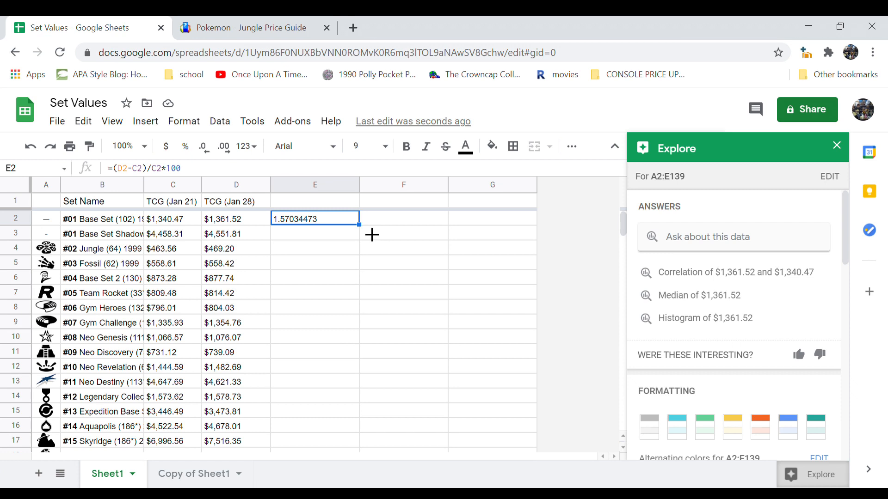
{"action": "left_click_drag", "start_coordinate": [372, 235], "coordinate": [331, 249]}
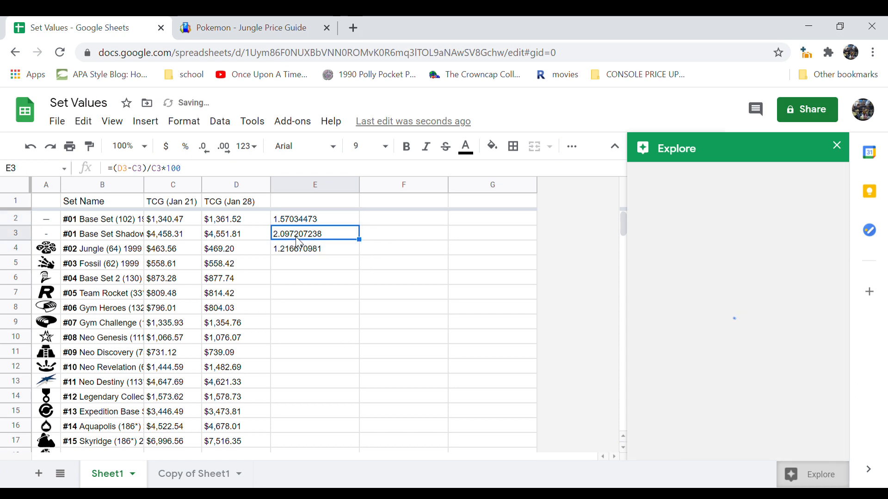
{"action": "left_click", "coordinate": [297, 252]}
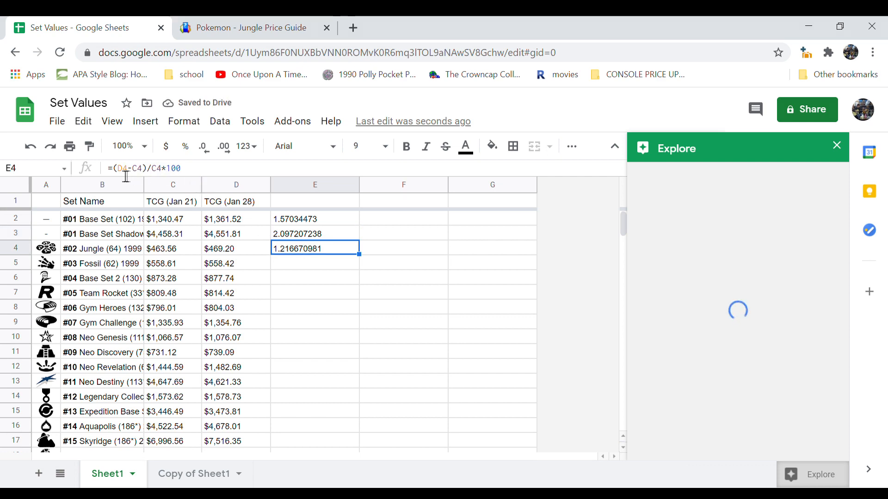
{"action": "left_click_drag", "start_coordinate": [359, 254], "coordinate": [333, 362]}
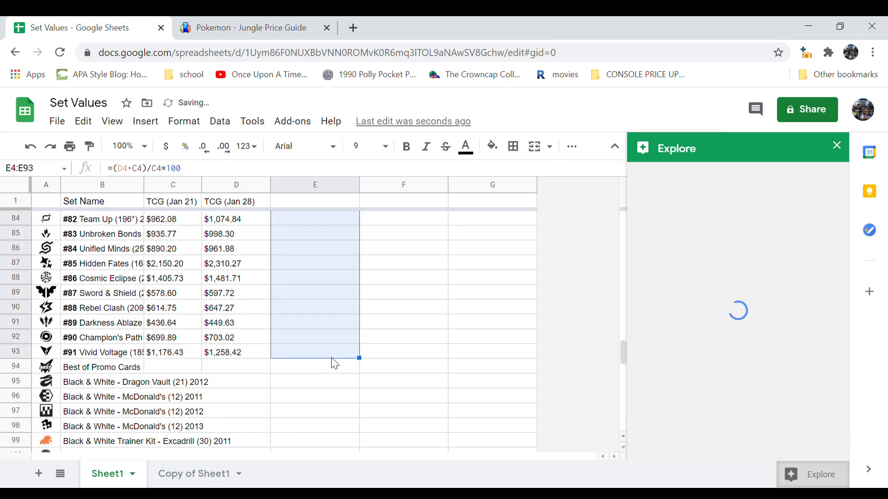
{"action": "left_click_drag", "start_coordinate": [621, 351], "coordinate": [621, 220]}
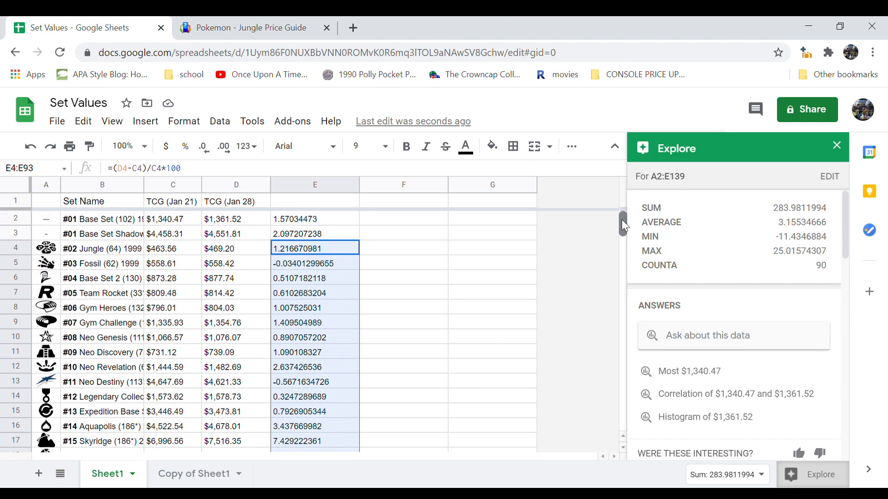
{"action": "left_click", "coordinate": [436, 224]}
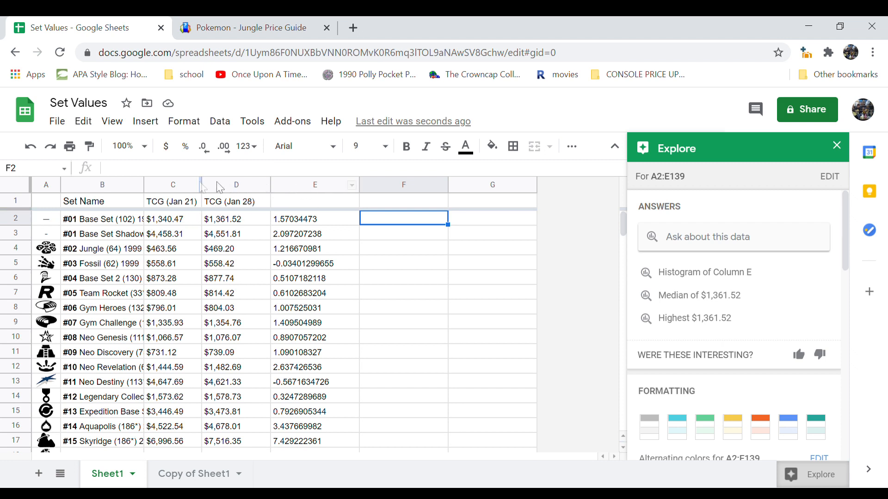
Sort the sheet by the TCG (Jan 28) column in ascending order, and again in descending order
{"action": "right_click", "coordinate": [247, 192]}
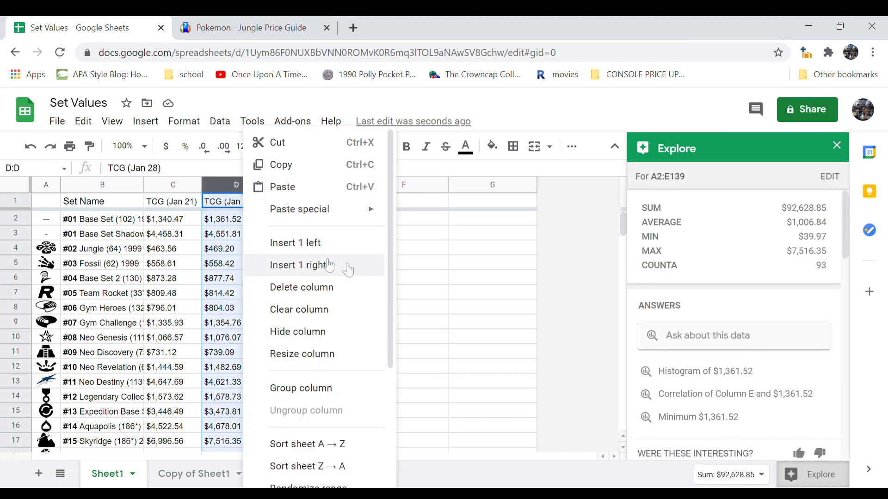
{"action": "left_click", "coordinate": [345, 446]}
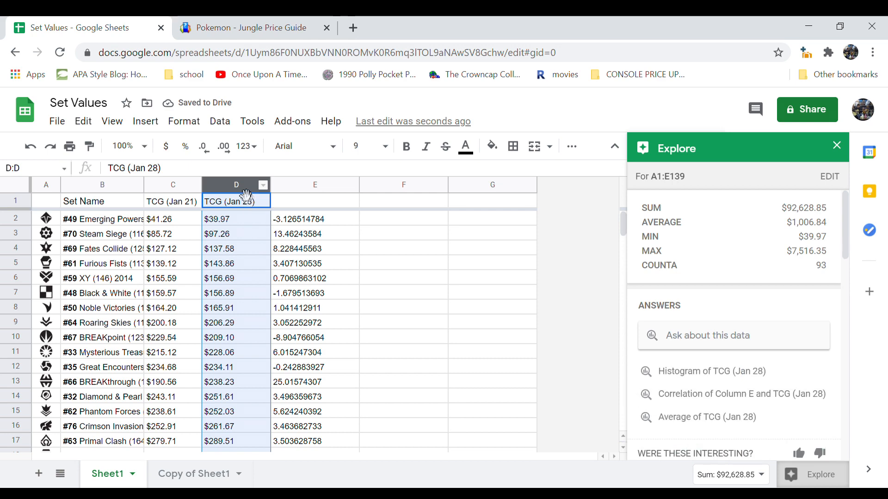
{"action": "left_click", "coordinate": [263, 185]}
{"action": "left_click", "coordinate": [314, 467]}
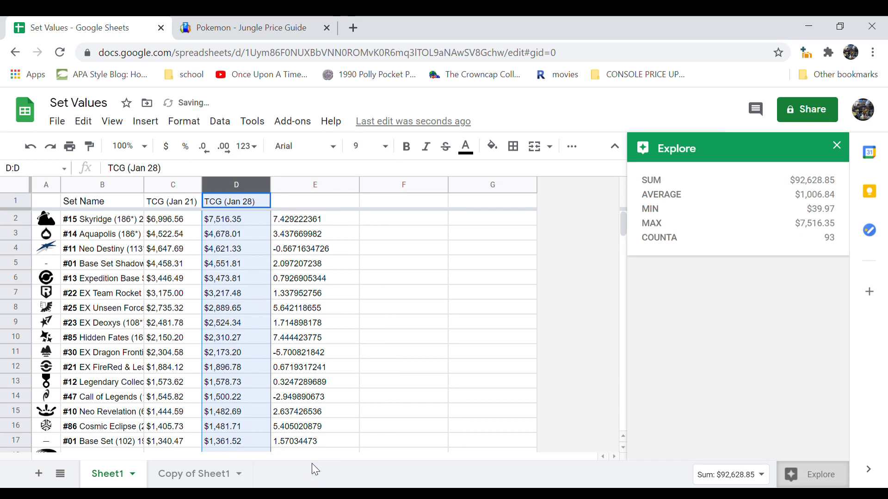
Examine the rows of the most valuable sets, from Skyridge down to Expedition Base Set, and the Hidden Fates row
{"action": "left_click", "coordinate": [243, 219]}
{"action": "left_click", "coordinate": [18, 222]}
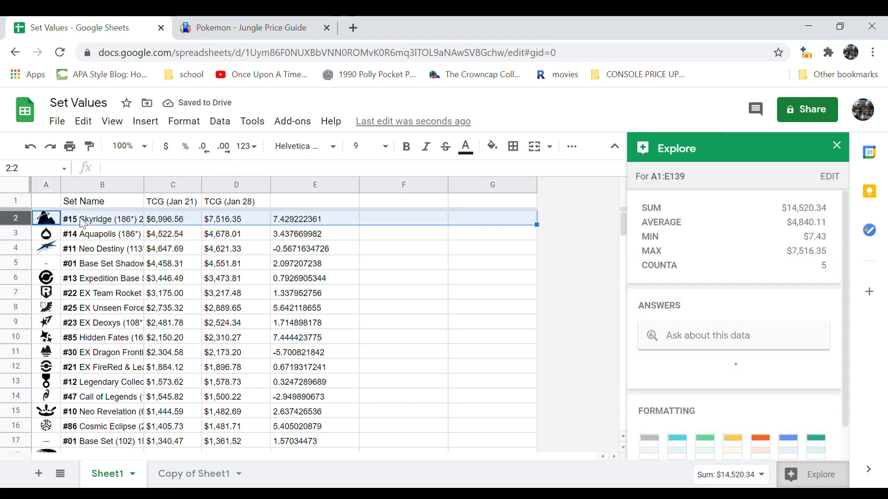
{"action": "left_click", "coordinate": [15, 234]}
{"action": "left_click", "coordinate": [16, 250]}
{"action": "left_click", "coordinate": [15, 264]}
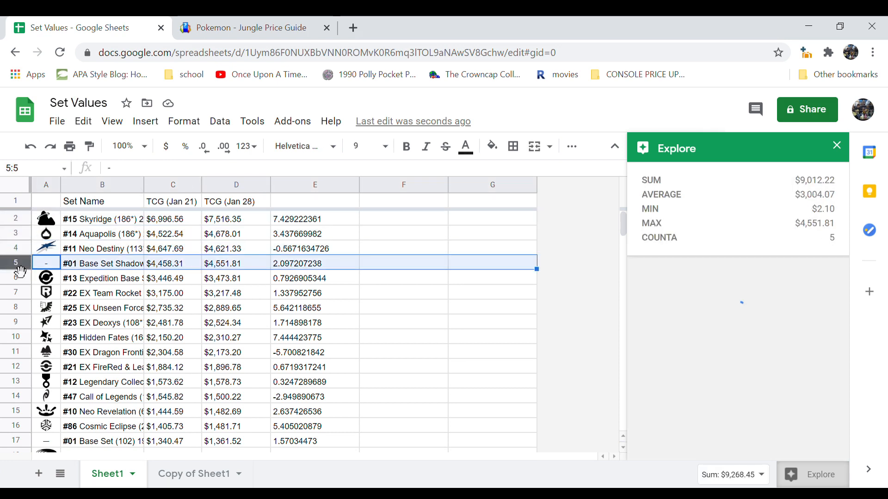
{"action": "left_click", "coordinate": [9, 278]}
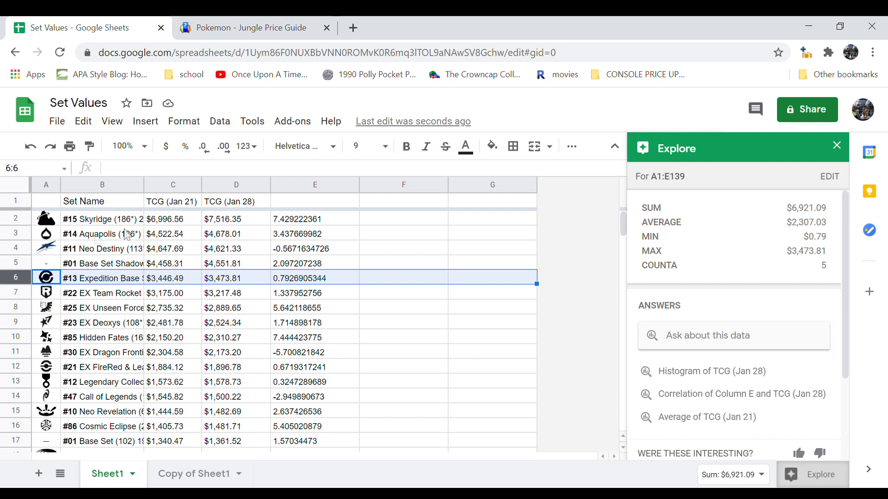
{"action": "left_click", "coordinate": [12, 341]}
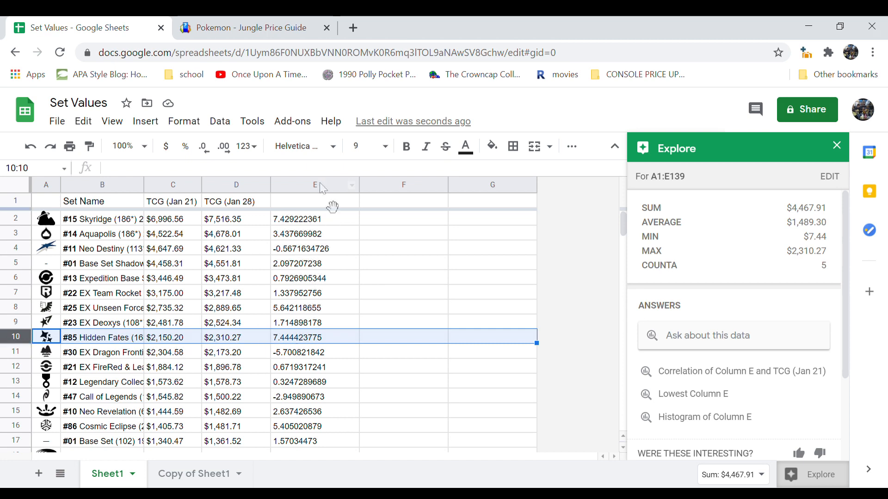
Sort the sheet by the percent change in column E, ascending and again descending, and inspect the biggest gainers
{"action": "right_click", "coordinate": [306, 191]}
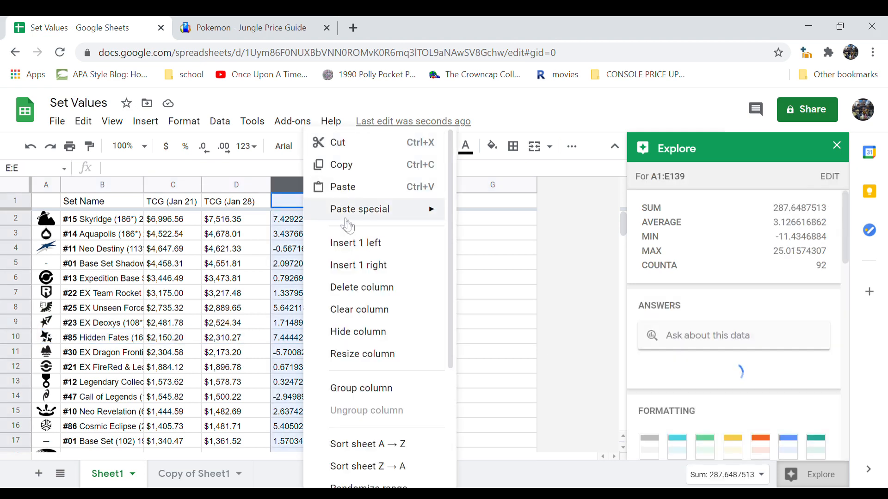
{"action": "left_click", "coordinate": [390, 445]}
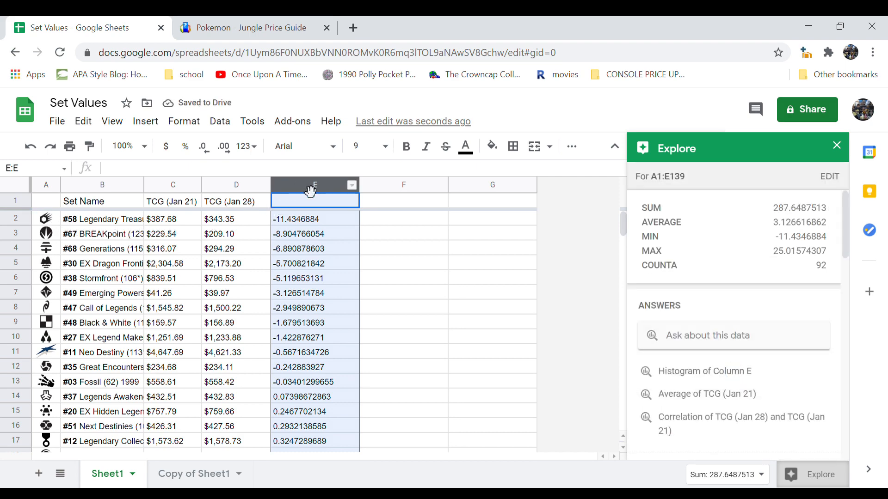
{"action": "right_click", "coordinate": [309, 187]}
{"action": "left_click", "coordinate": [359, 466]}
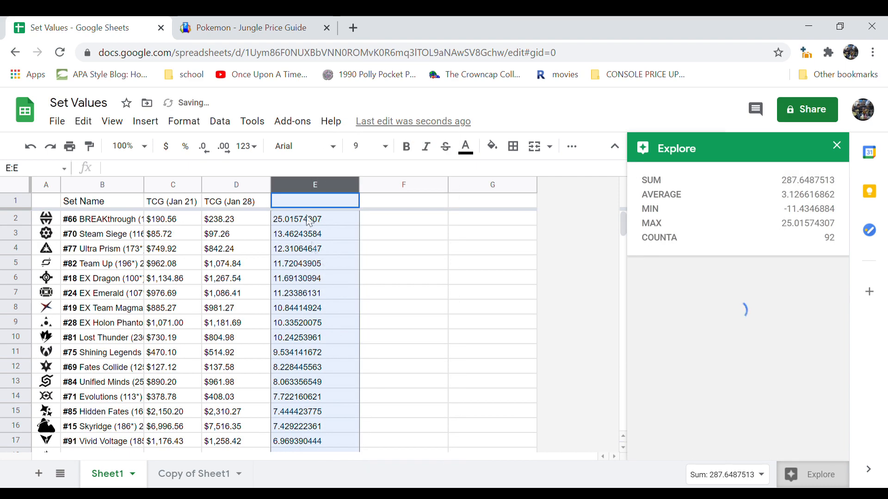
{"action": "left_click", "coordinate": [26, 216]}
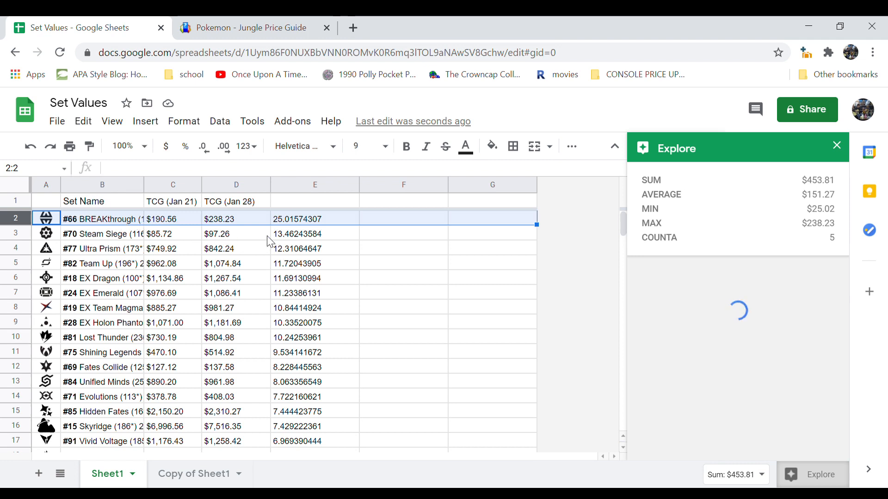
{"action": "left_click", "coordinate": [299, 236]}
{"action": "left_click", "coordinate": [308, 250]}
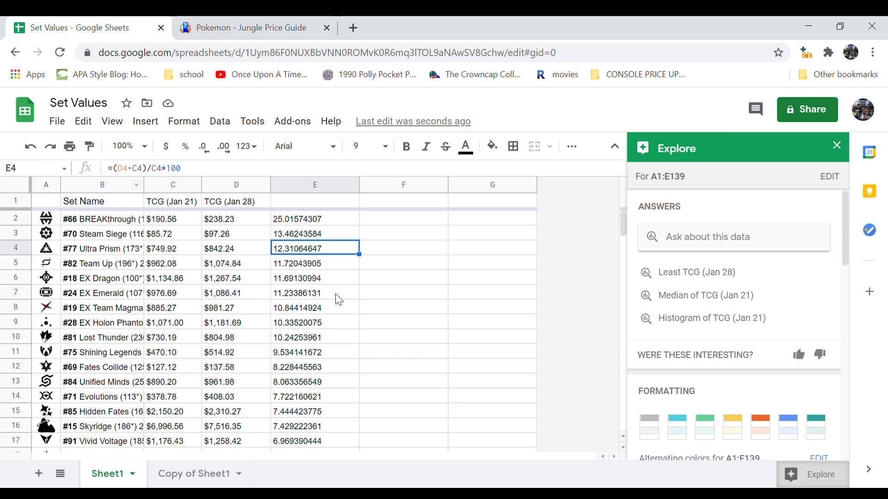
Undo all four sorts of columns E and D to restore the original set order
{"action": "key", "text": "ctrl+z"}
{"action": "key", "text": "ctrl+z"}
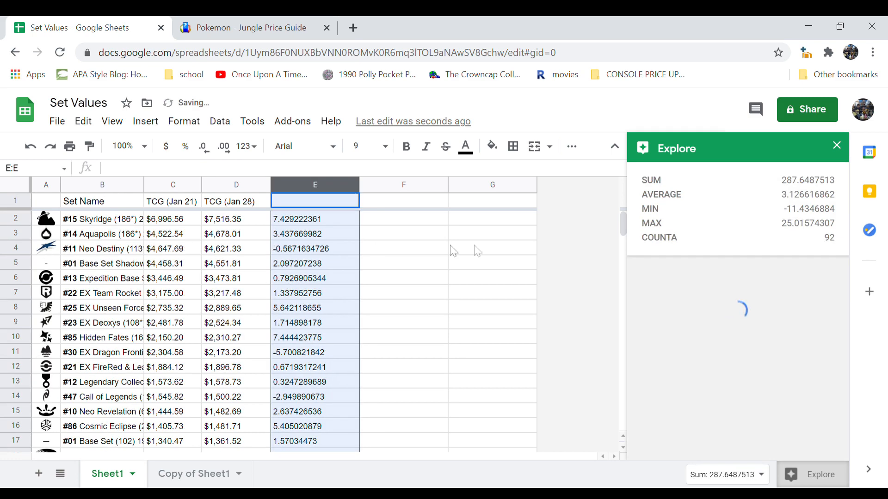
{"action": "key", "text": "ctrl+z"}
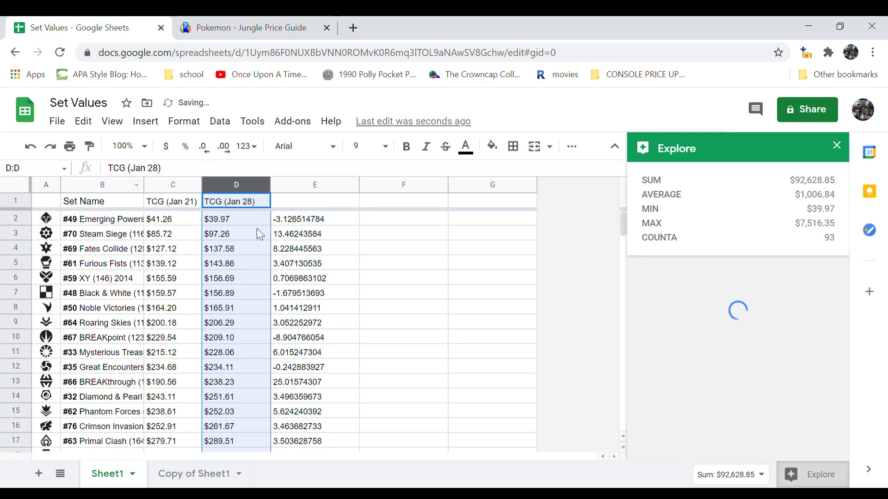
{"action": "key", "text": "ctrl+z"}
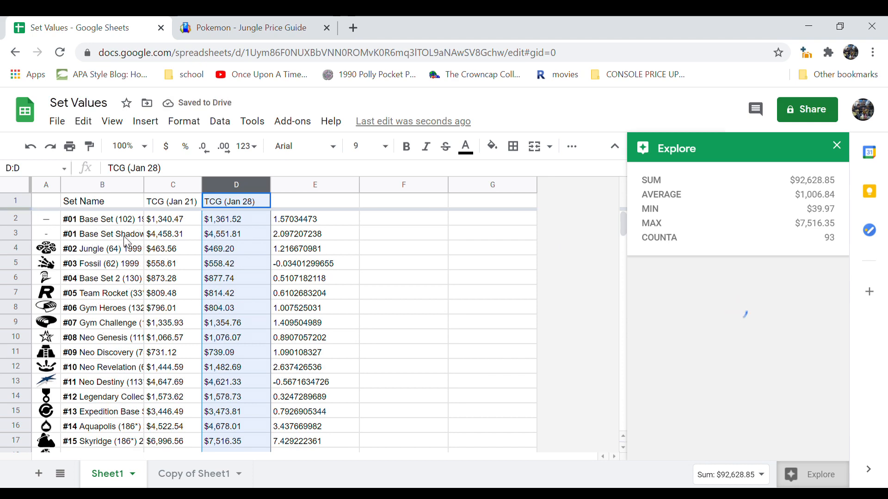
{"action": "left_click", "coordinate": [109, 236]}
{"action": "right_click", "coordinate": [104, 186]}
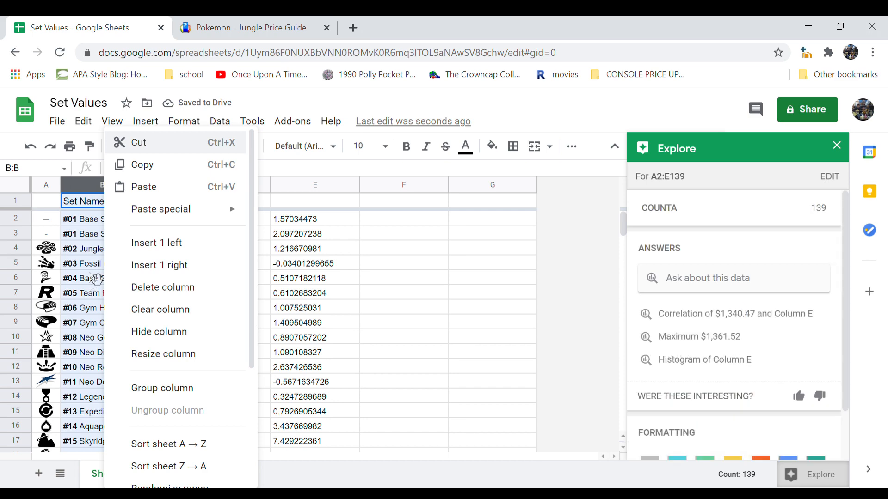
{"action": "left_click", "coordinate": [87, 274]}
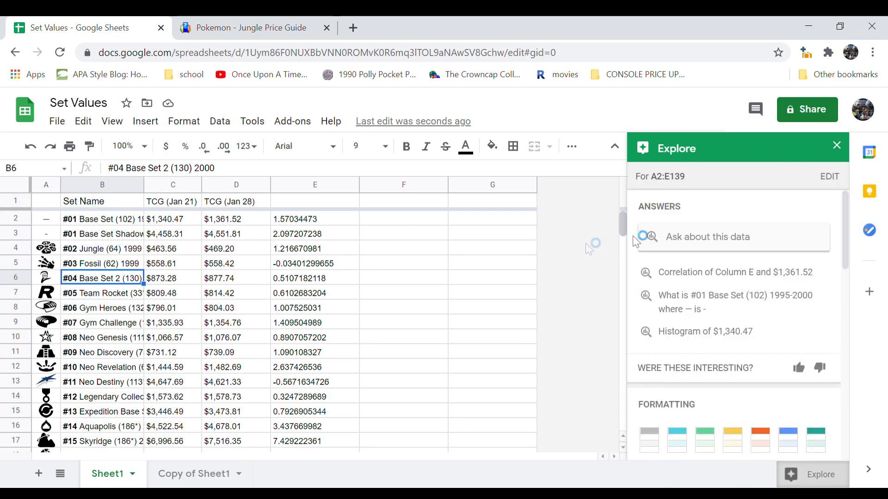
{"action": "right_click", "coordinate": [117, 186]}
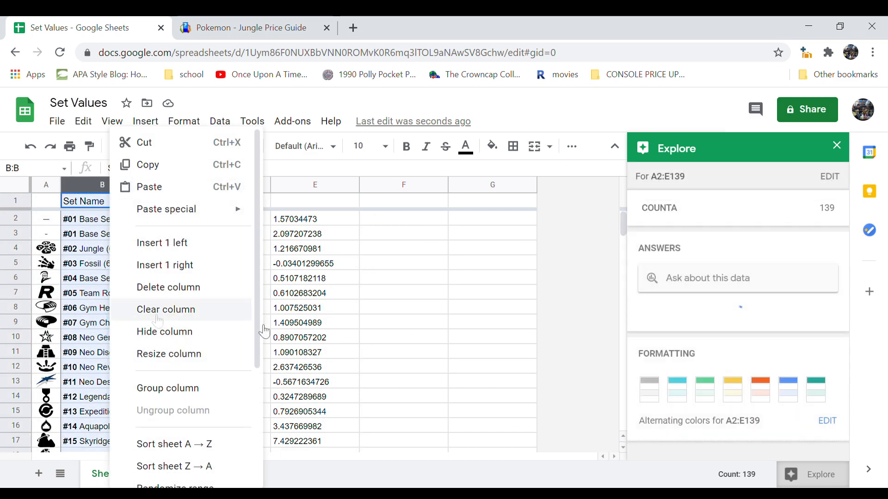
{"action": "left_click", "coordinate": [492, 292]}
Examine the Vivid Voltage row's Jan 21 and Jan 28 values and percent change, and the Jan 28 value of Champion's Path
{"action": "left_click_drag", "start_coordinate": [622, 234], "coordinate": [600, 349]}
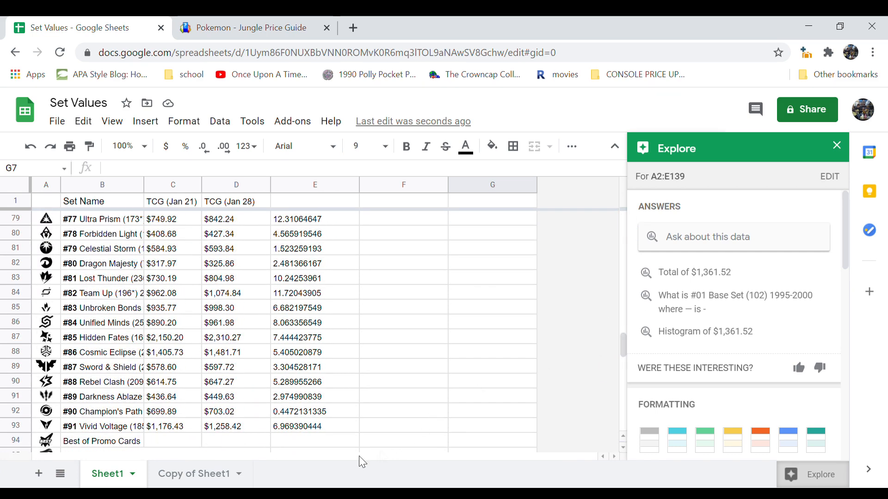
{"action": "left_click", "coordinate": [291, 428]}
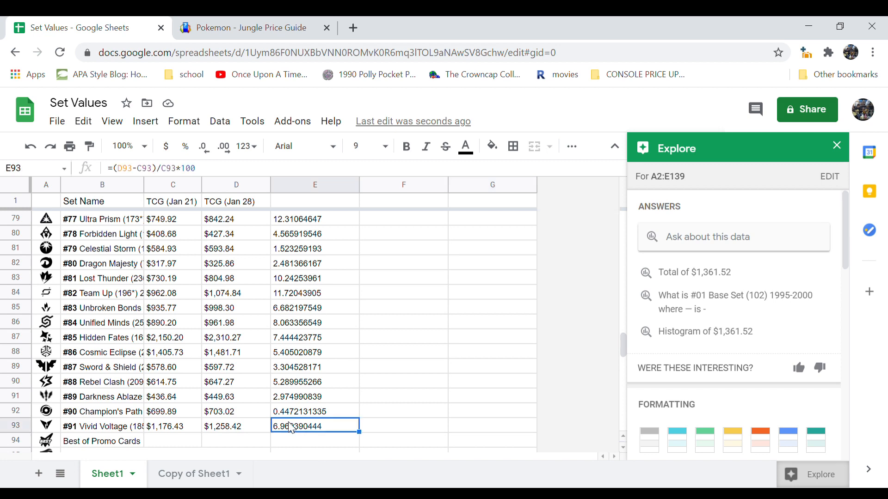
{"action": "left_click", "coordinate": [23, 426]}
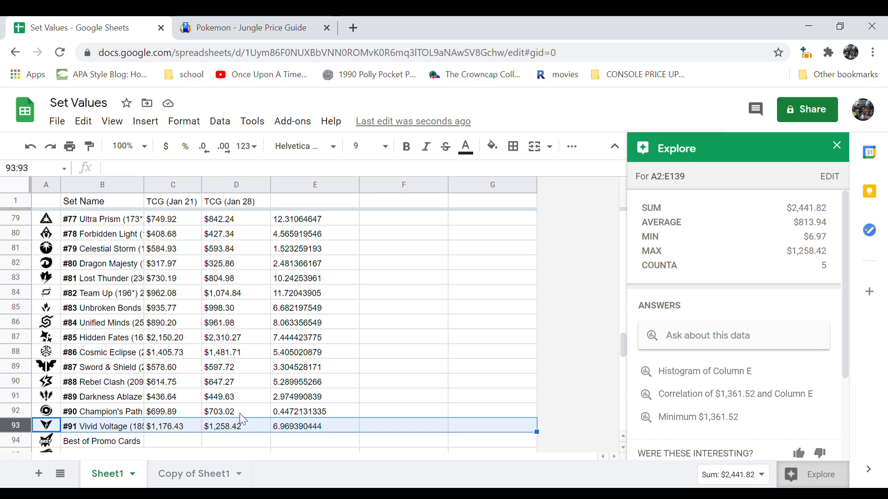
{"action": "left_click", "coordinate": [317, 430]}
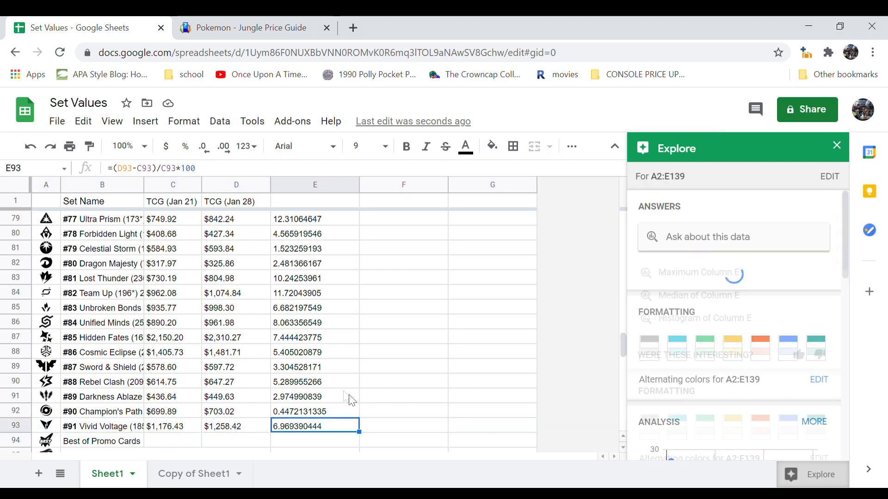
{"action": "left_click", "coordinate": [236, 426]}
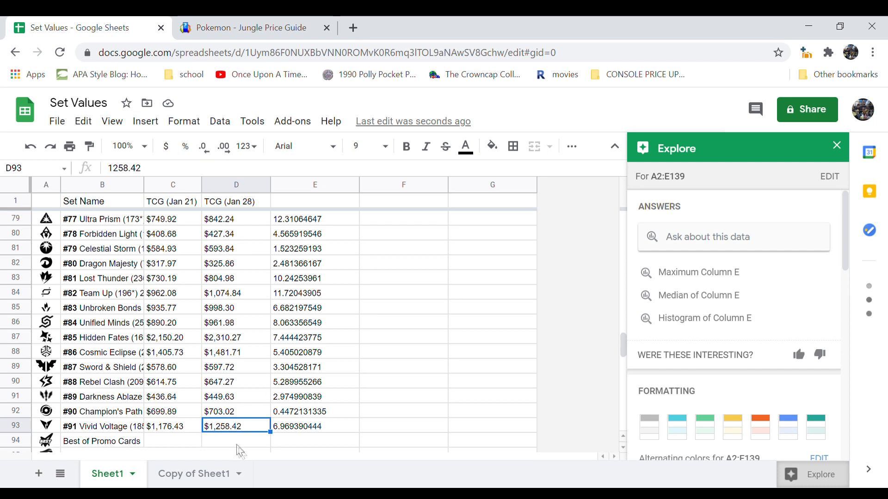
{"action": "left_click", "coordinate": [157, 430]}
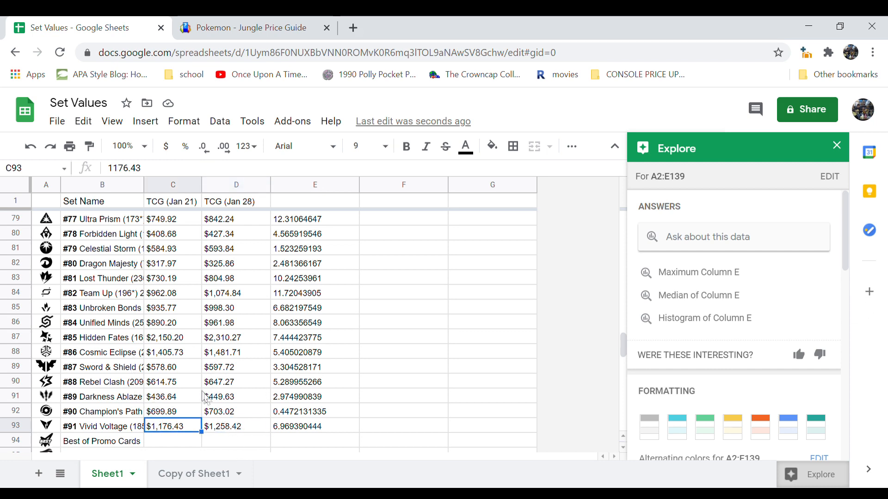
{"action": "left_click", "coordinate": [242, 413]}
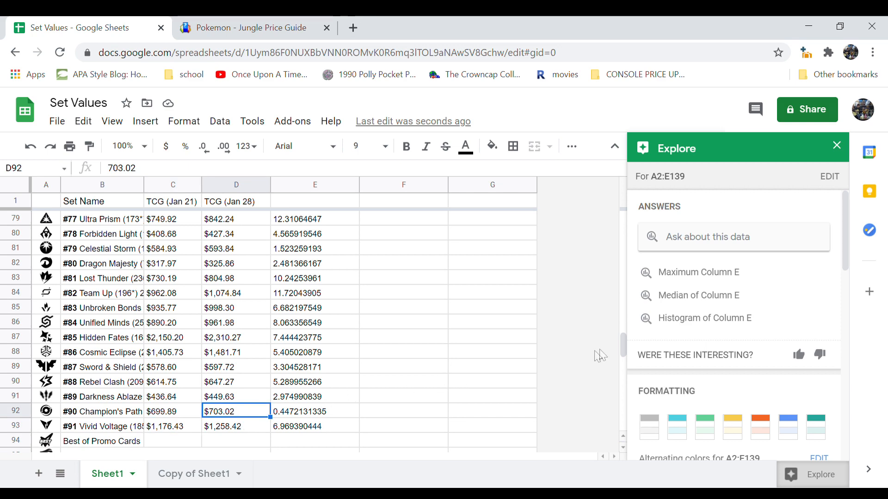
Sort the sheet by the TCG (Jan 28) column in descending order
{"action": "left_click_drag", "start_coordinate": [620, 346], "coordinate": [618, 227]}
{"action": "right_click", "coordinate": [237, 185]}
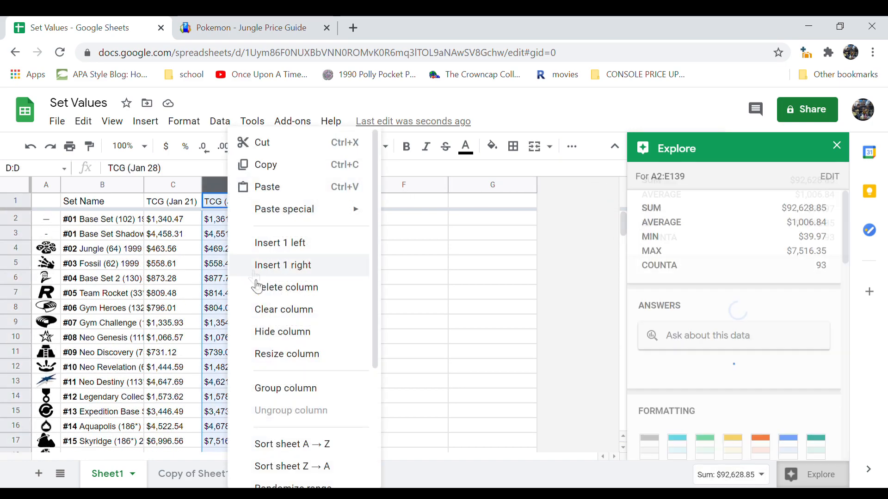
{"action": "left_click", "coordinate": [310, 467]}
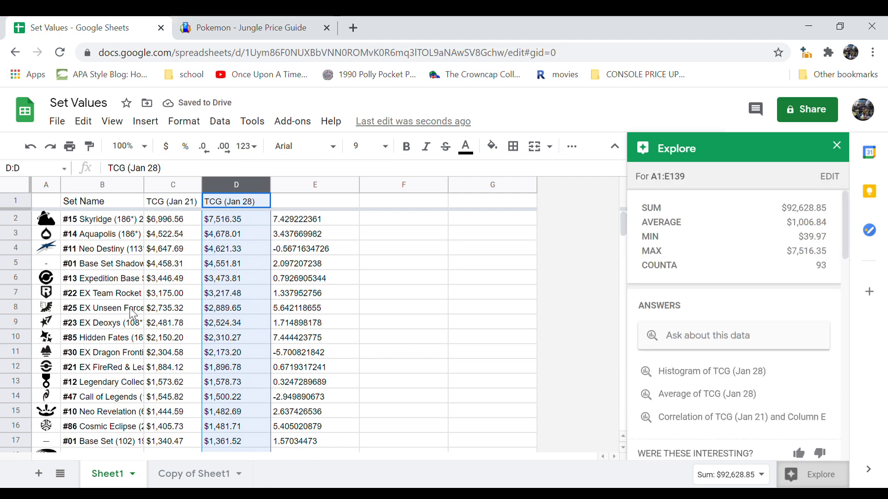
Examine the Hidden Fates row and its percent change, and the rows of Skyridge, Aquapolis and Base Set Shadowless
{"action": "left_click", "coordinate": [80, 338]}
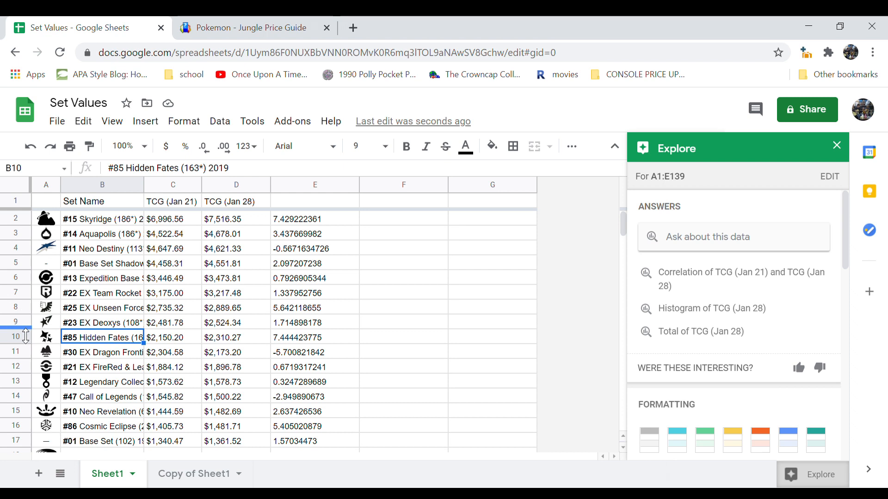
{"action": "left_click", "coordinate": [308, 342]}
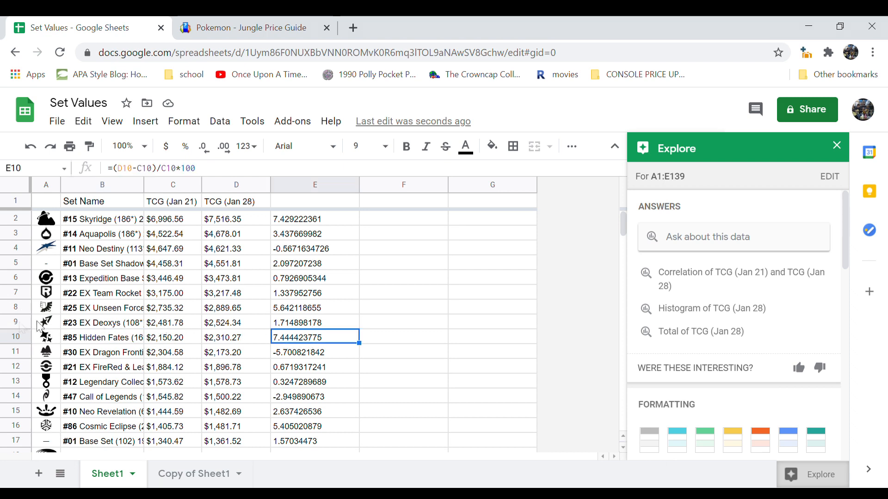
{"action": "left_click", "coordinate": [99, 342]}
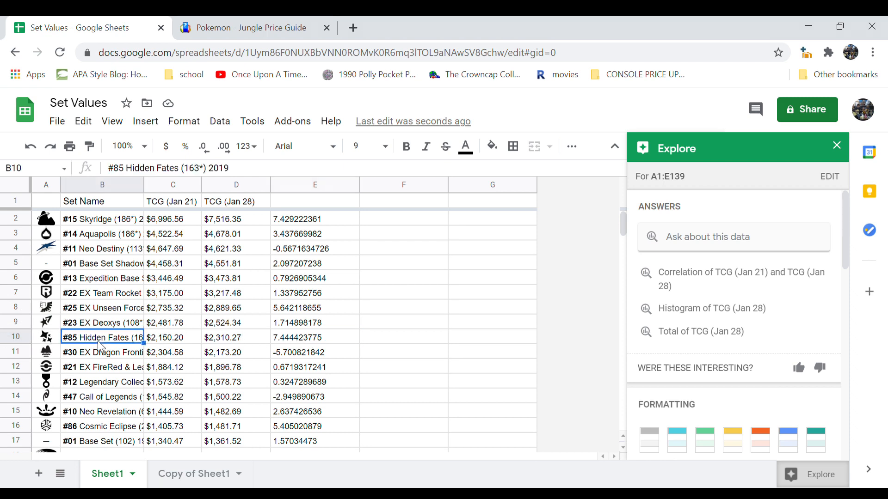
{"action": "left_click", "coordinate": [327, 342]}
{"action": "left_click", "coordinate": [9, 340]}
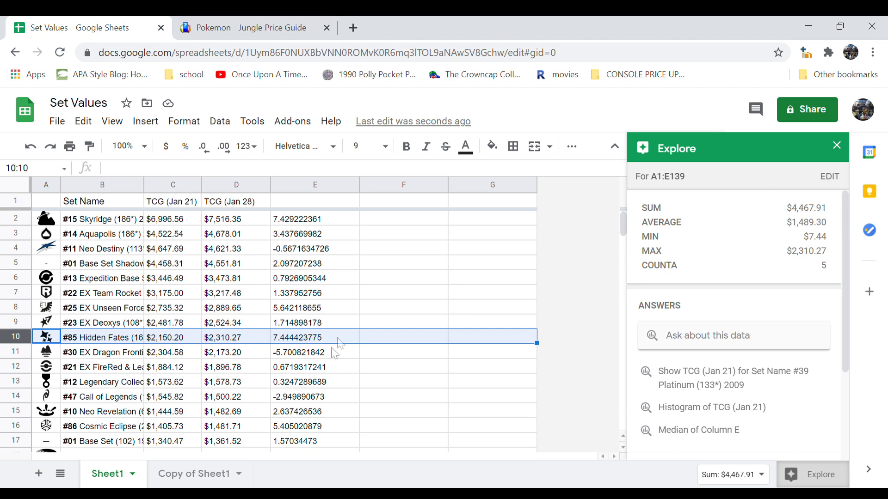
{"action": "left_click", "coordinate": [337, 338]}
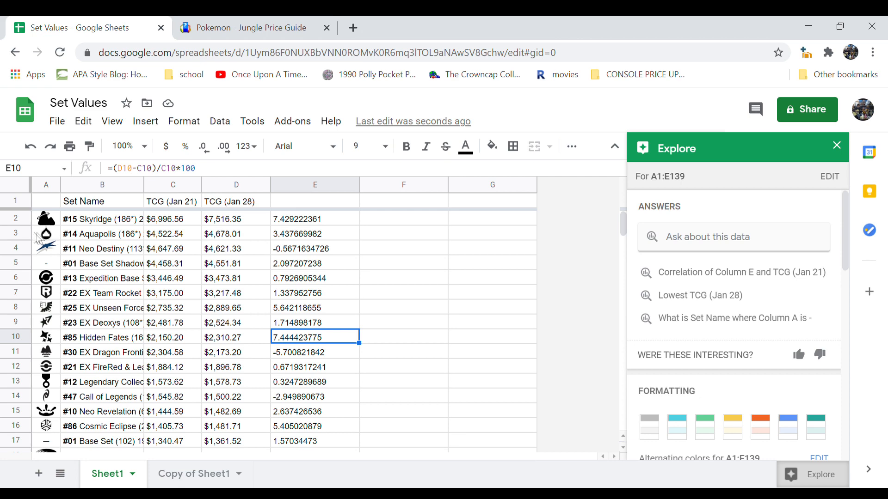
{"action": "left_click", "coordinate": [13, 221]}
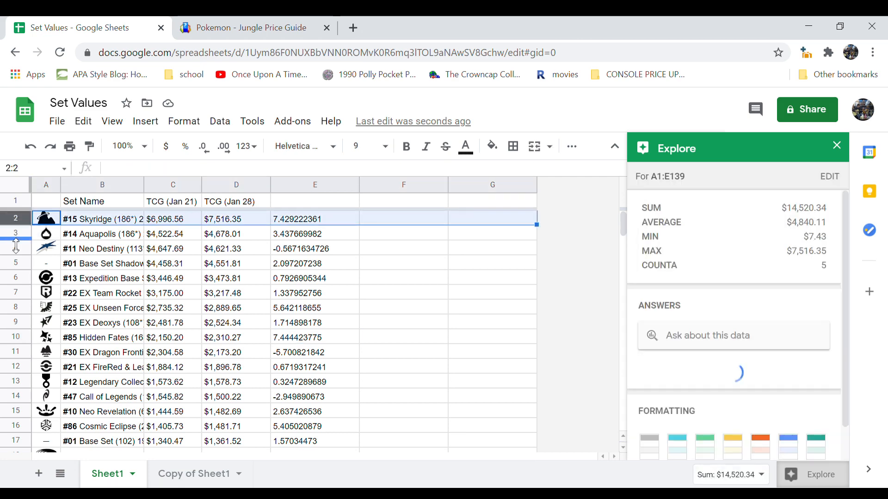
{"action": "left_click", "coordinate": [22, 237]}
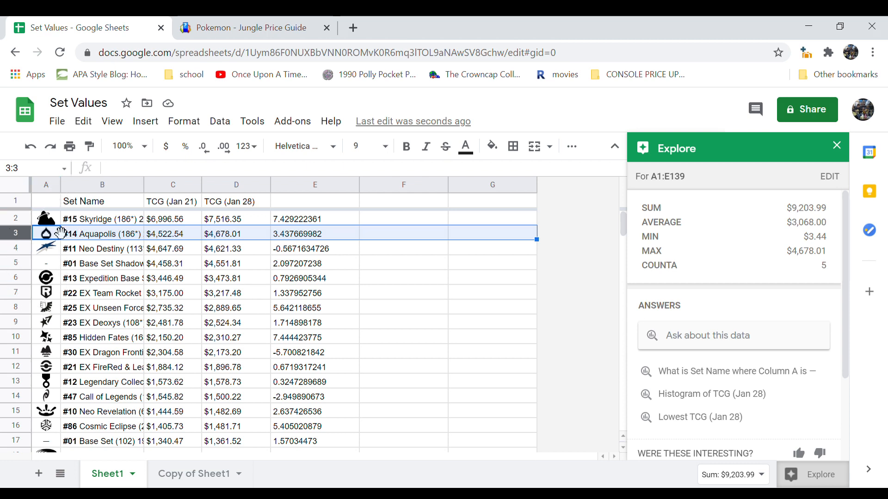
{"action": "left_click", "coordinate": [51, 265]}
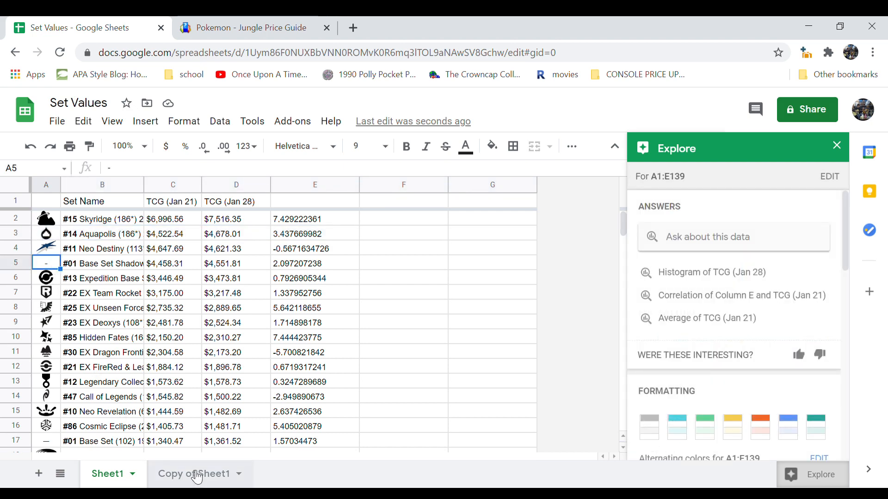
Sort the sheet by the percent change in column E in descending order and inspect the first three set names
{"action": "left_click", "coordinate": [305, 184]}
{"action": "right_click", "coordinate": [301, 182]}
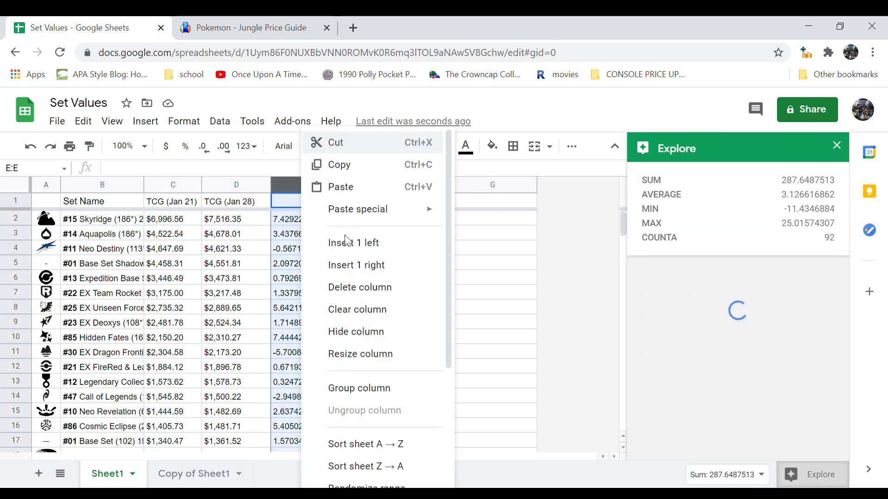
{"action": "left_click", "coordinate": [381, 467]}
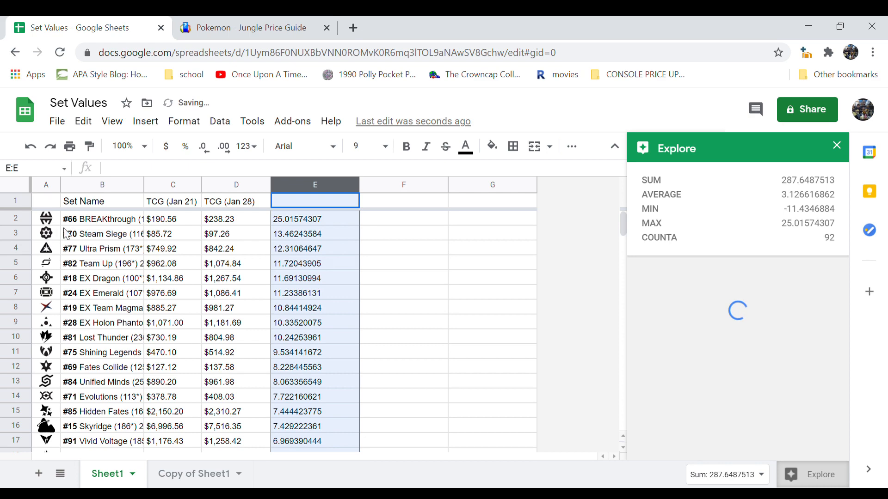
{"action": "left_click", "coordinate": [99, 221]}
{"action": "left_click", "coordinate": [100, 235]}
{"action": "left_click", "coordinate": [103, 250]}
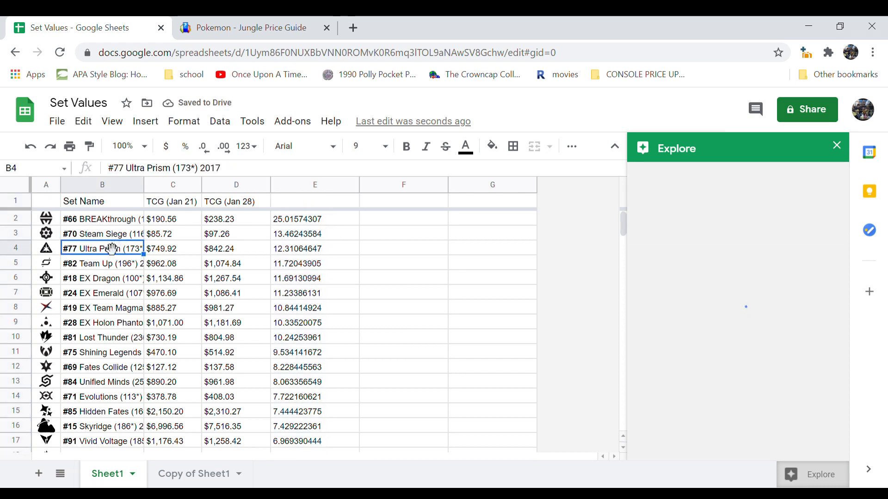
Widen the Set Name column until the full set names fit
{"action": "left_click_drag", "start_coordinate": [145, 185], "coordinate": [238, 185]}
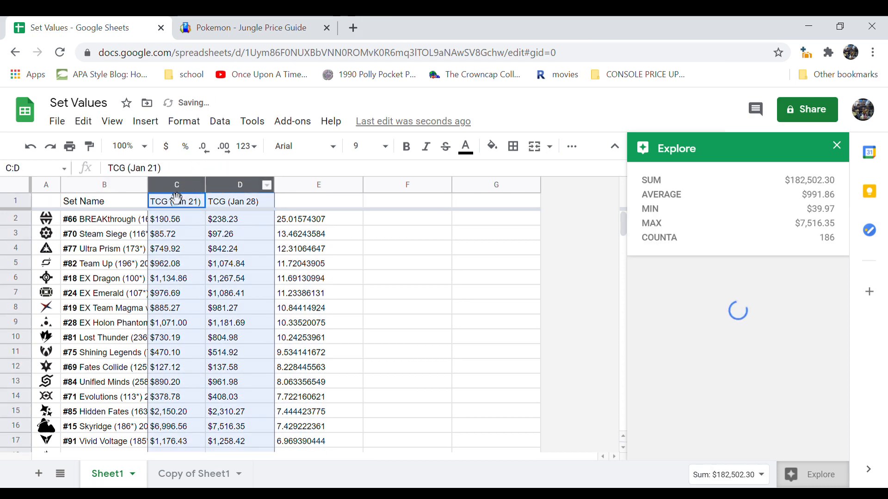
{"action": "left_click", "coordinate": [132, 223]}
{"action": "left_click", "coordinate": [130, 234]}
{"action": "left_click_drag", "start_coordinate": [146, 185], "coordinate": [241, 190]}
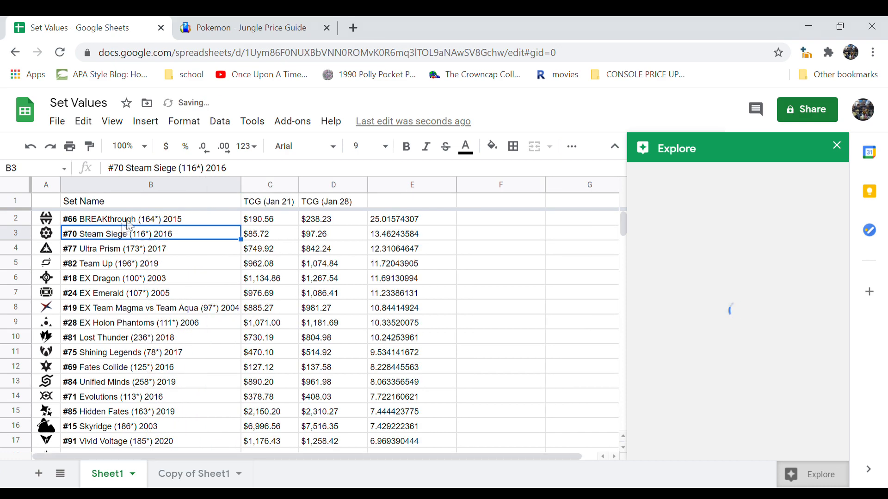
Examine the sets with the largest gains, from BREAKthrough to EX Emerald, and the percent changes of BREAKthrough and Steam Siege
{"action": "left_click", "coordinate": [115, 250]}
{"action": "left_click", "coordinate": [109, 266]}
{"action": "left_click", "coordinate": [116, 281]}
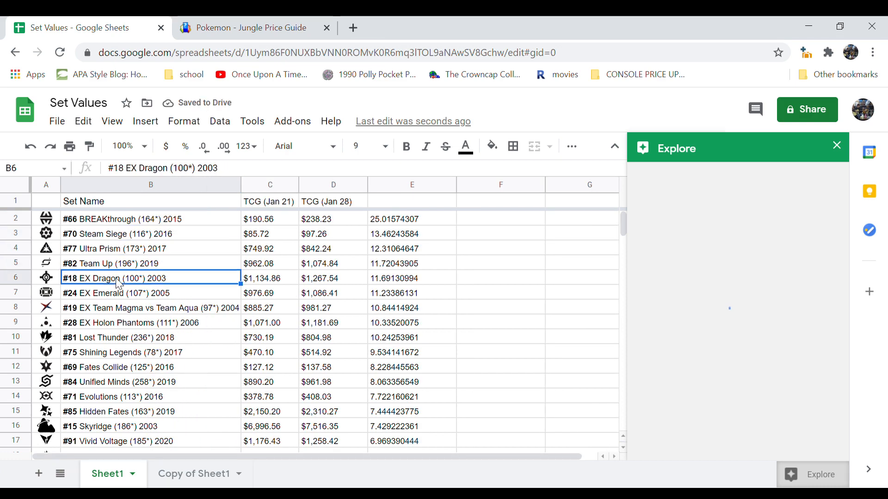
{"action": "left_click", "coordinate": [121, 294]}
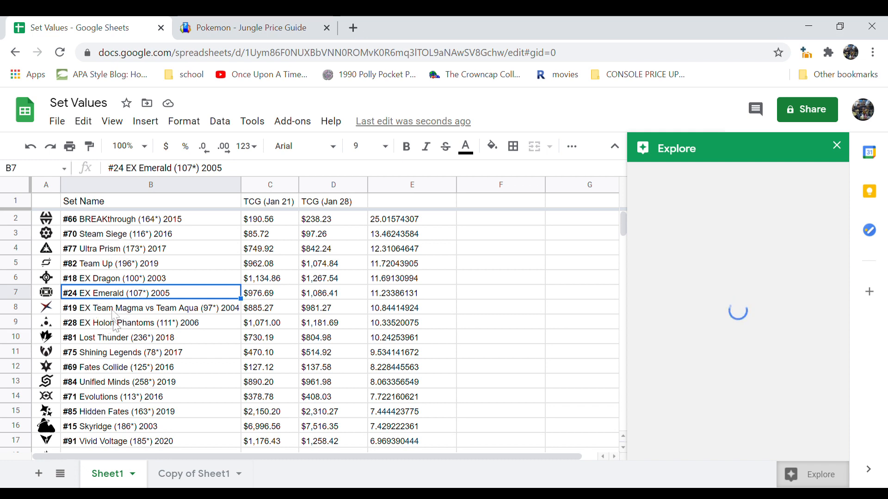
{"action": "left_click", "coordinate": [126, 220]}
{"action": "left_click", "coordinate": [133, 235]}
{"action": "left_click", "coordinate": [132, 221]}
{"action": "left_click", "coordinate": [137, 234]}
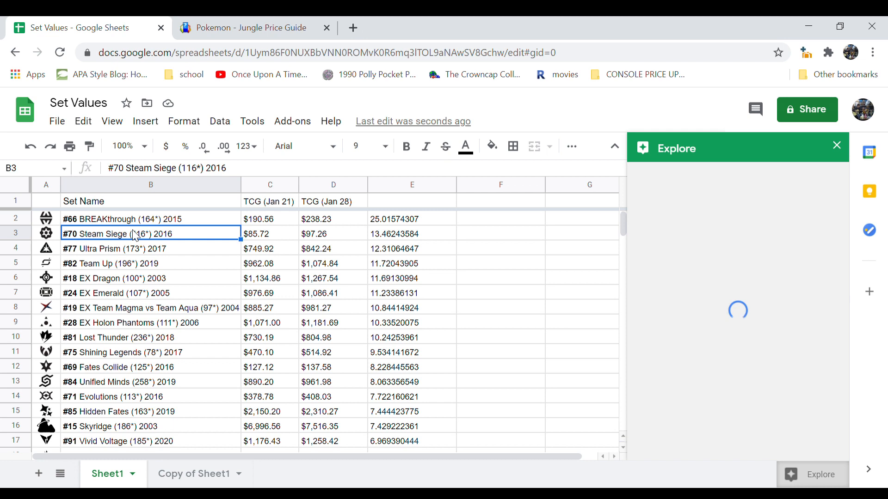
{"action": "left_click", "coordinate": [144, 224]}
{"action": "left_click", "coordinate": [149, 236]}
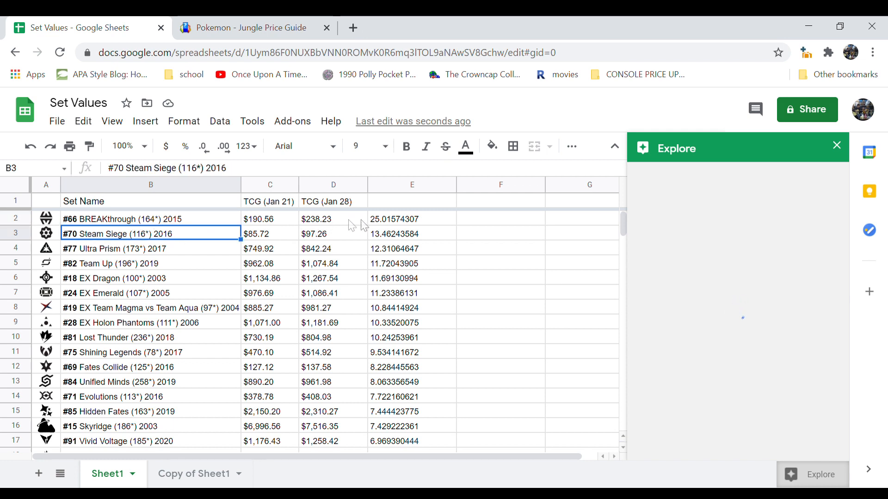
{"action": "left_click", "coordinate": [416, 220]}
{"action": "left_click", "coordinate": [418, 234]}
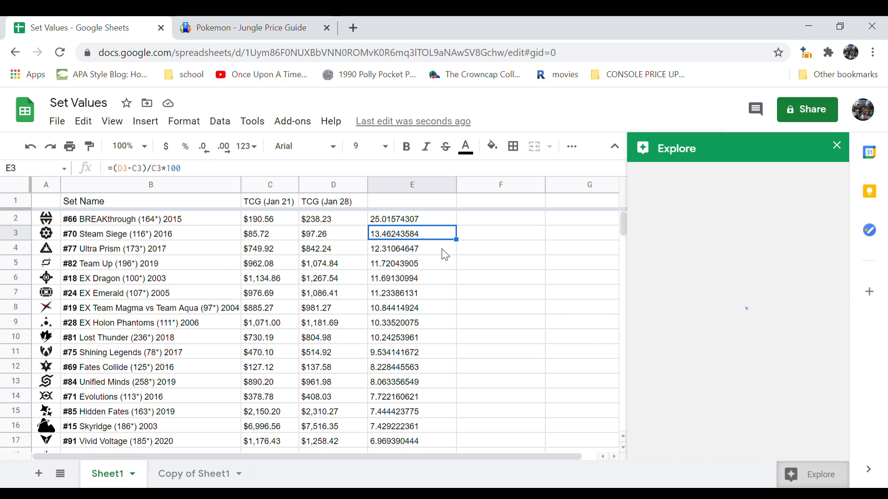
{"action": "left_click", "coordinate": [396, 204]}
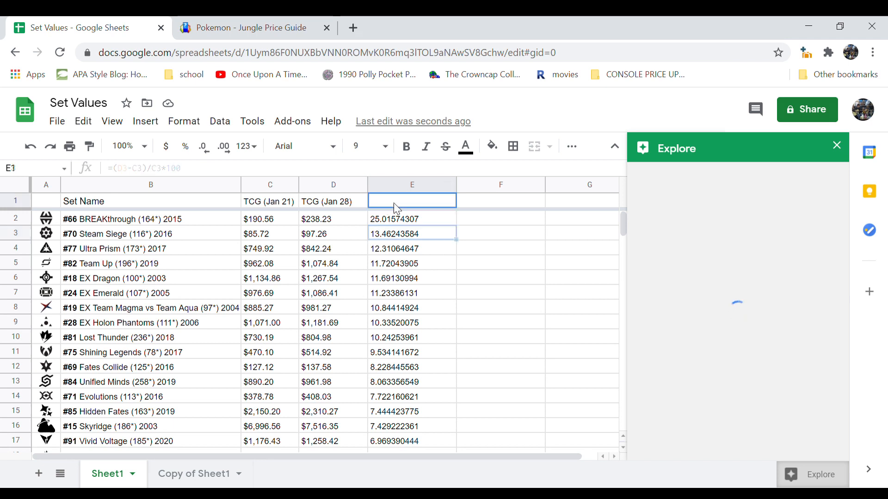
{"action": "left_click", "coordinate": [488, 203]}
{"action": "left_click", "coordinate": [572, 203]}
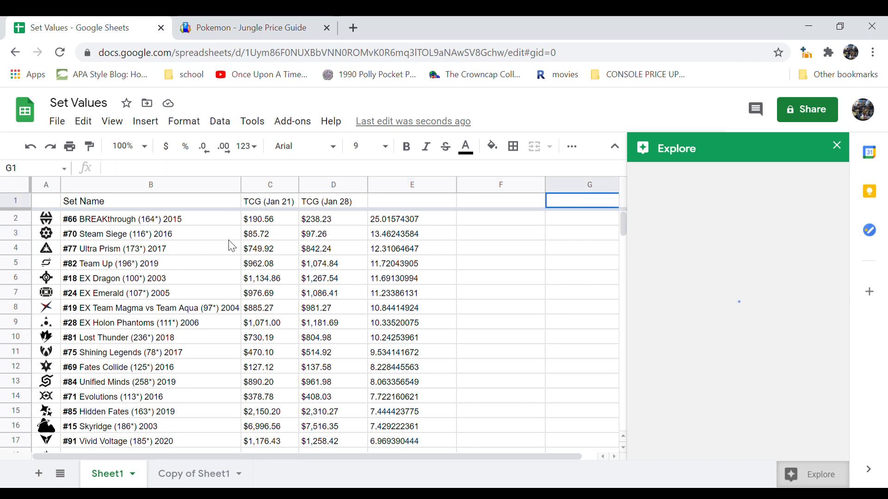
Examine the Legendary Treasures row at the end of the ranked sets, including its Jan 28 value and percent change
{"action": "left_click_drag", "start_coordinate": [621, 216], "coordinate": [600, 338]}
{"action": "left_click", "coordinate": [345, 428]}
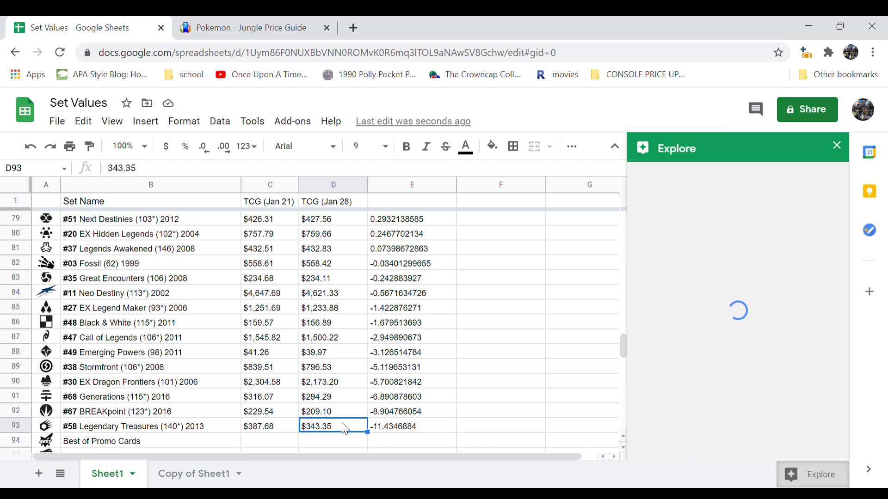
{"action": "left_click", "coordinate": [73, 431]}
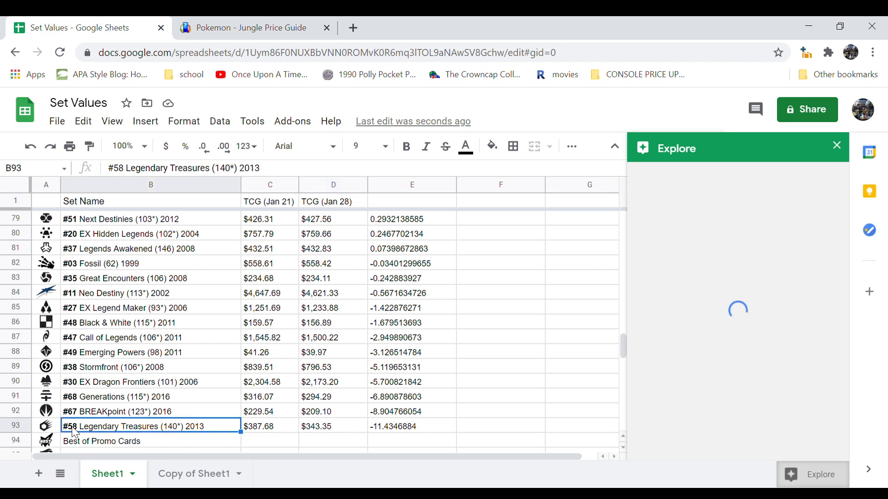
{"action": "left_click", "coordinate": [400, 432]}
{"action": "left_click", "coordinate": [108, 430]}
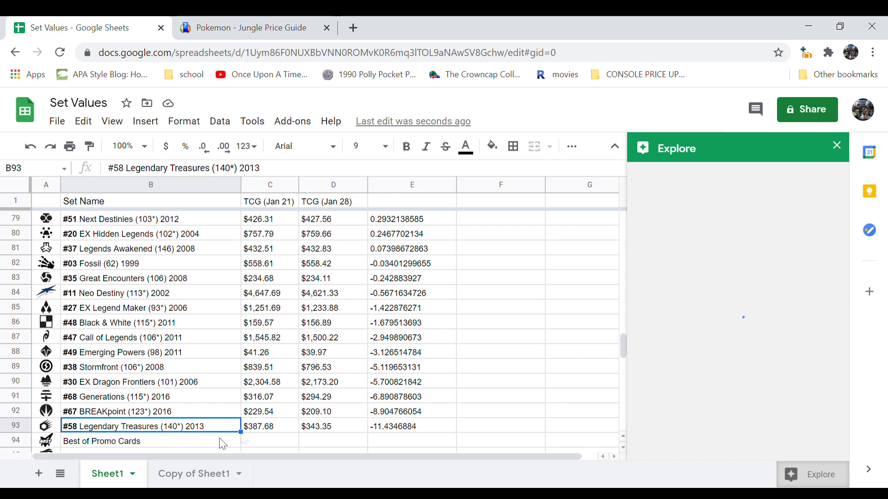
{"action": "left_click", "coordinate": [384, 427]}
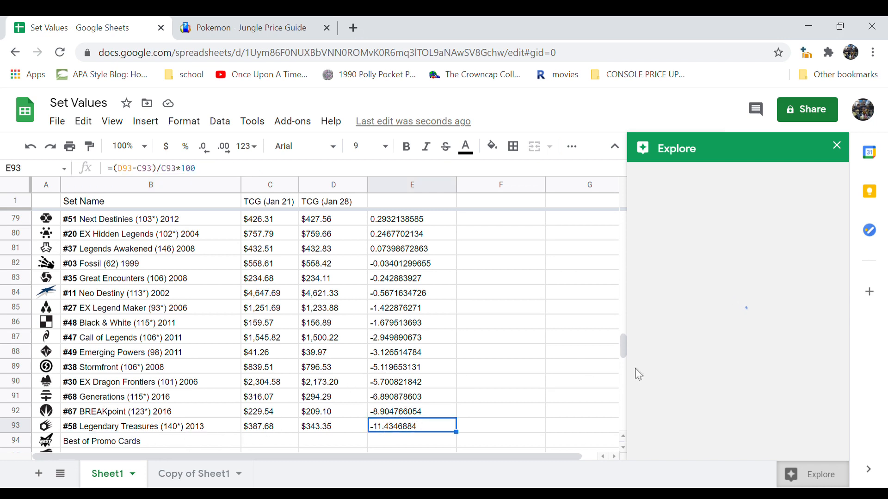
Look through the promo and trainer kit entries below the ranked sets, including the Black Star Promo Cards row
{"action": "left_click_drag", "start_coordinate": [620, 348], "coordinate": [621, 220]}
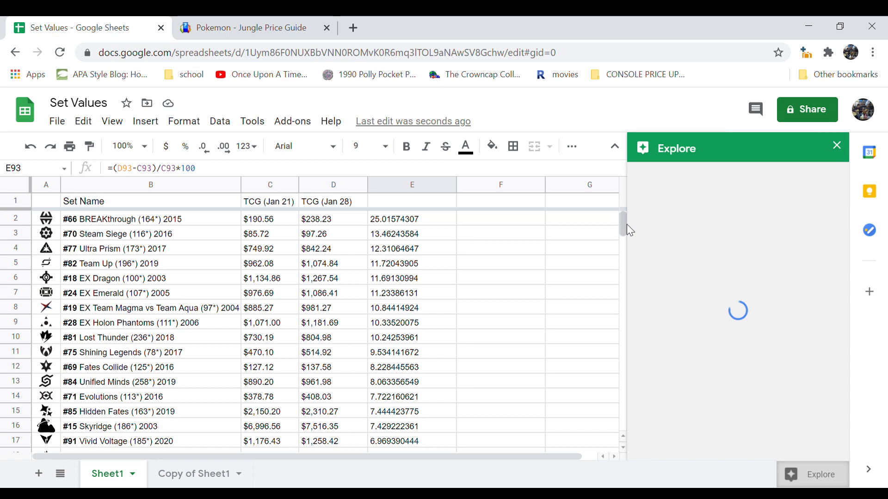
{"action": "left_click", "coordinate": [615, 221]}
{"action": "left_click_drag", "start_coordinate": [624, 226], "coordinate": [607, 367]}
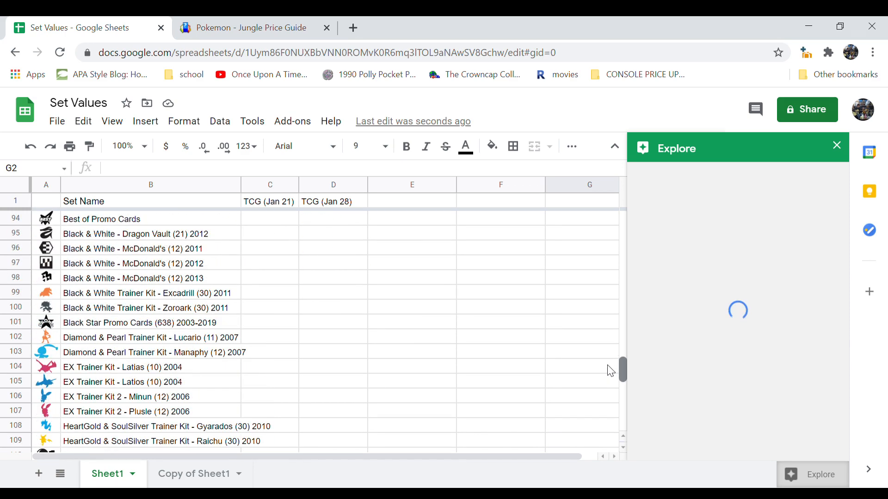
{"action": "left_click", "coordinate": [164, 324]}
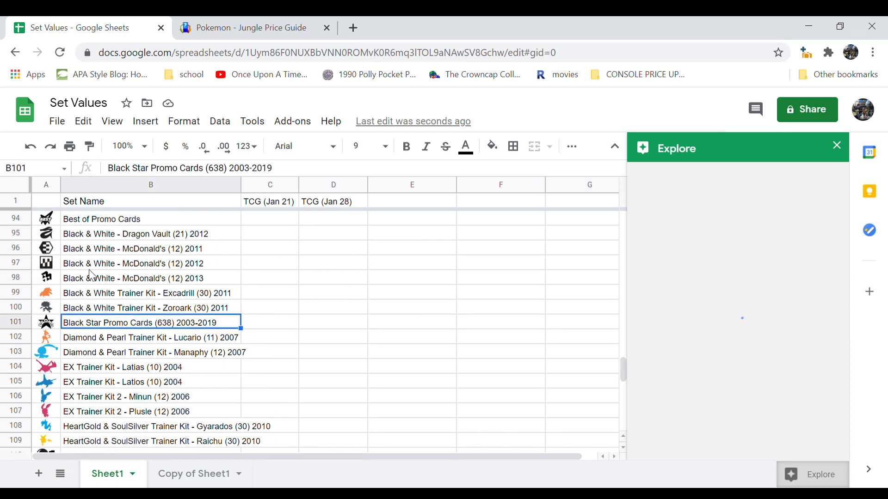